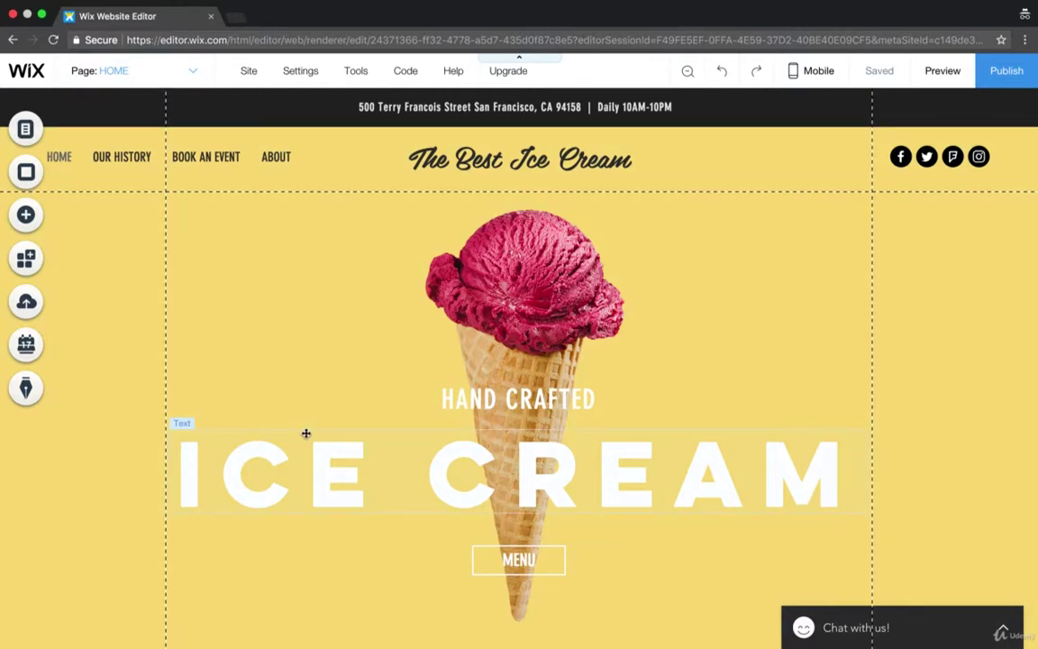
Replace the HAND CRAFTED heading text with 'The Best Ice Cream'.
{"action": "scroll", "coordinate": [325, 484], "scroll_direction": "down", "scroll_amount": 15}
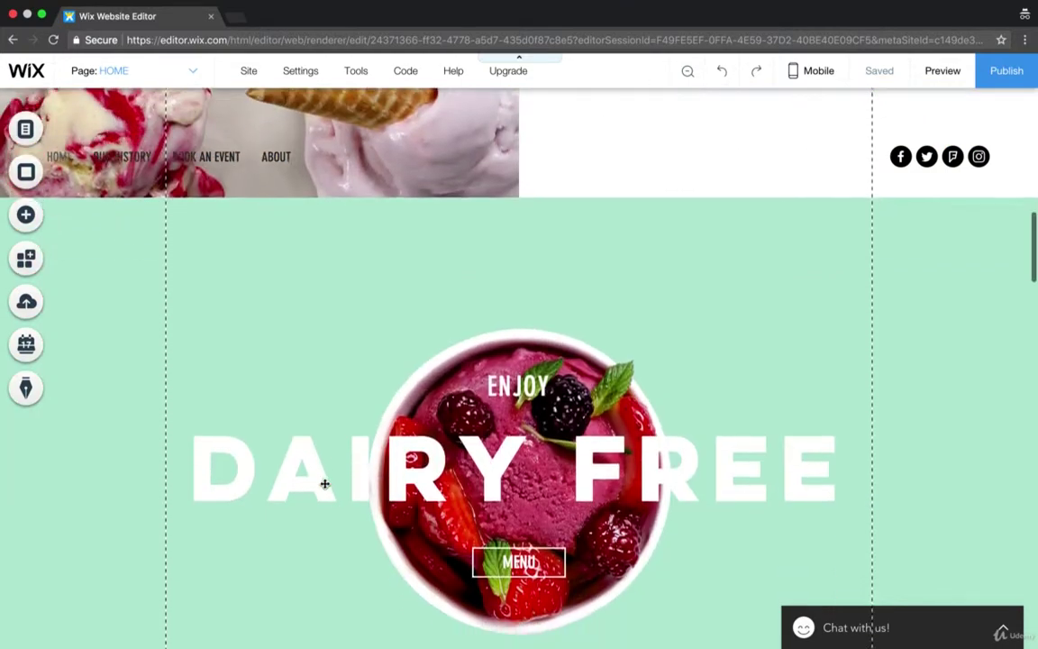
{"action": "scroll", "coordinate": [324, 485], "scroll_direction": "down", "scroll_amount": 15}
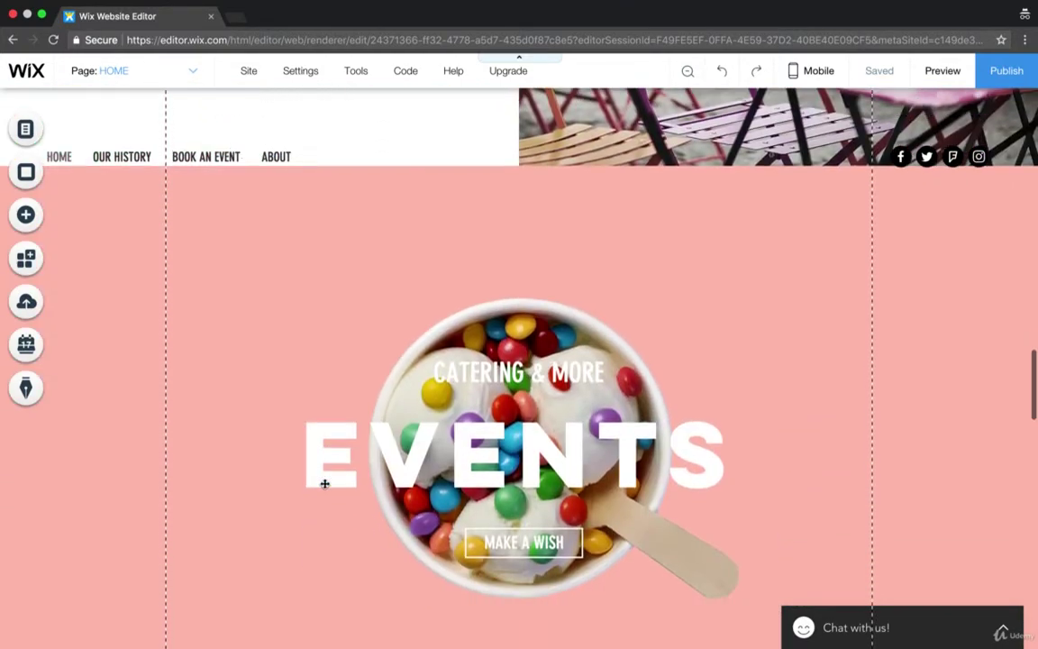
{"action": "scroll", "coordinate": [324, 484], "scroll_direction": "down", "scroll_amount": 10}
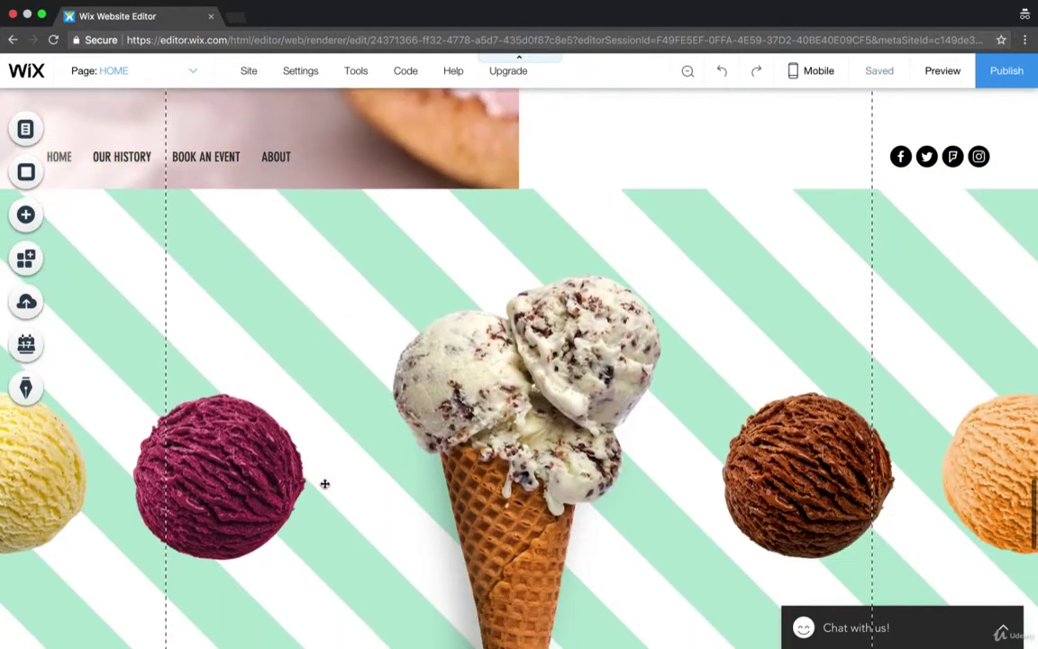
{"action": "scroll", "coordinate": [325, 484], "scroll_direction": "down", "scroll_amount": 10}
{"action": "scroll", "coordinate": [324, 484], "scroll_direction": "up", "scroll_amount": 15}
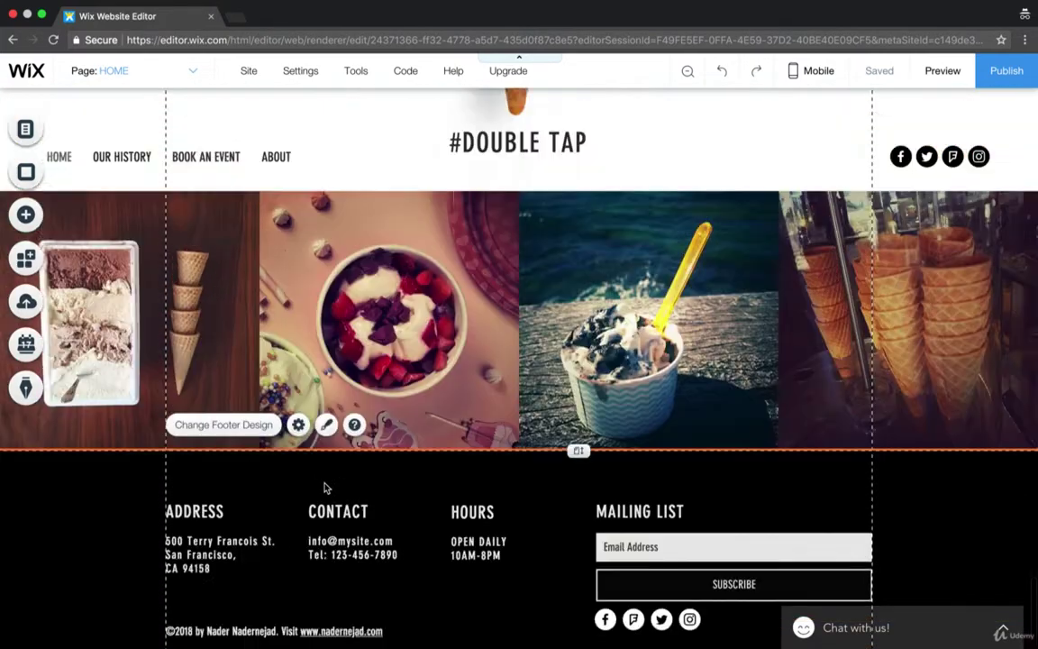
{"action": "scroll", "coordinate": [325, 488], "scroll_direction": "up", "scroll_amount": 20}
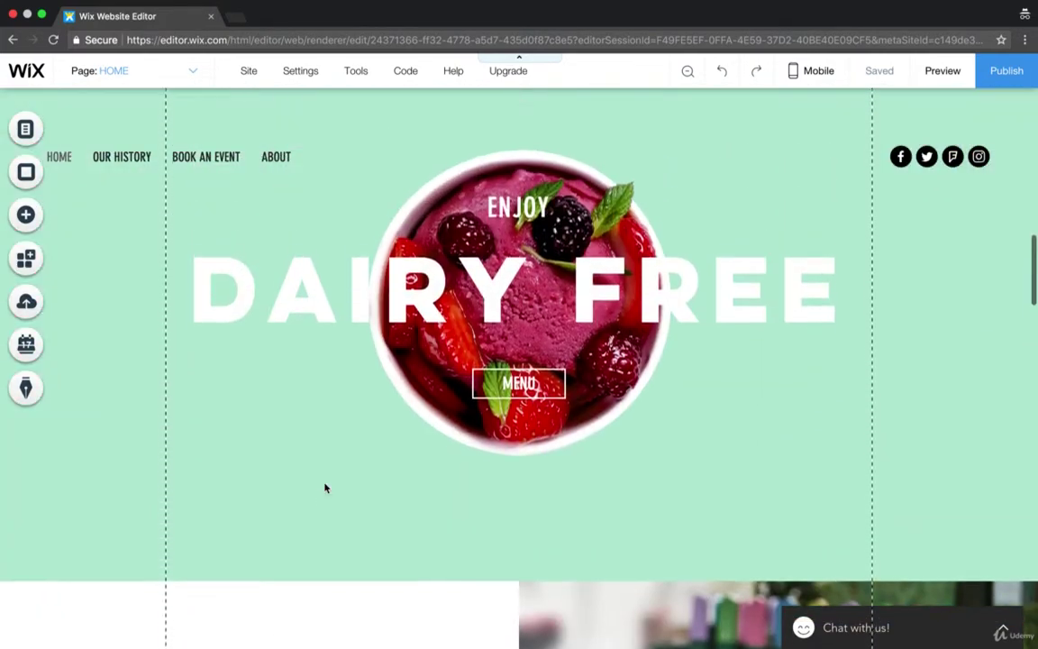
{"action": "scroll", "coordinate": [325, 487], "scroll_direction": "up", "scroll_amount": 10}
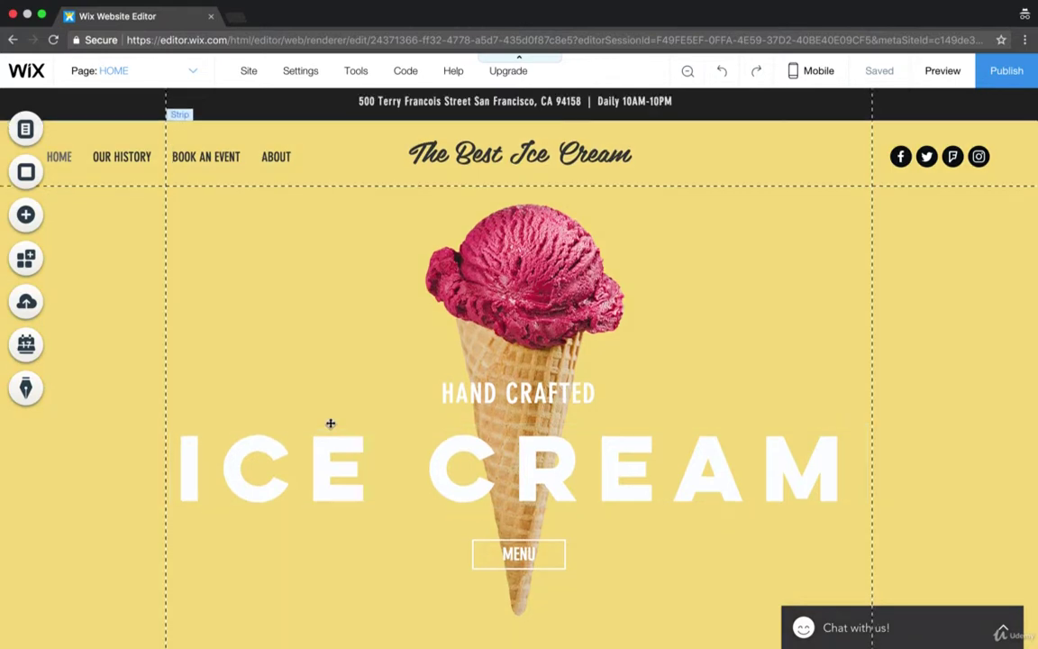
{"action": "scroll", "coordinate": [329, 423], "scroll_direction": "down", "scroll_amount": 2}
{"action": "scroll", "coordinate": [329, 423], "scroll_direction": "up", "scroll_amount": 2}
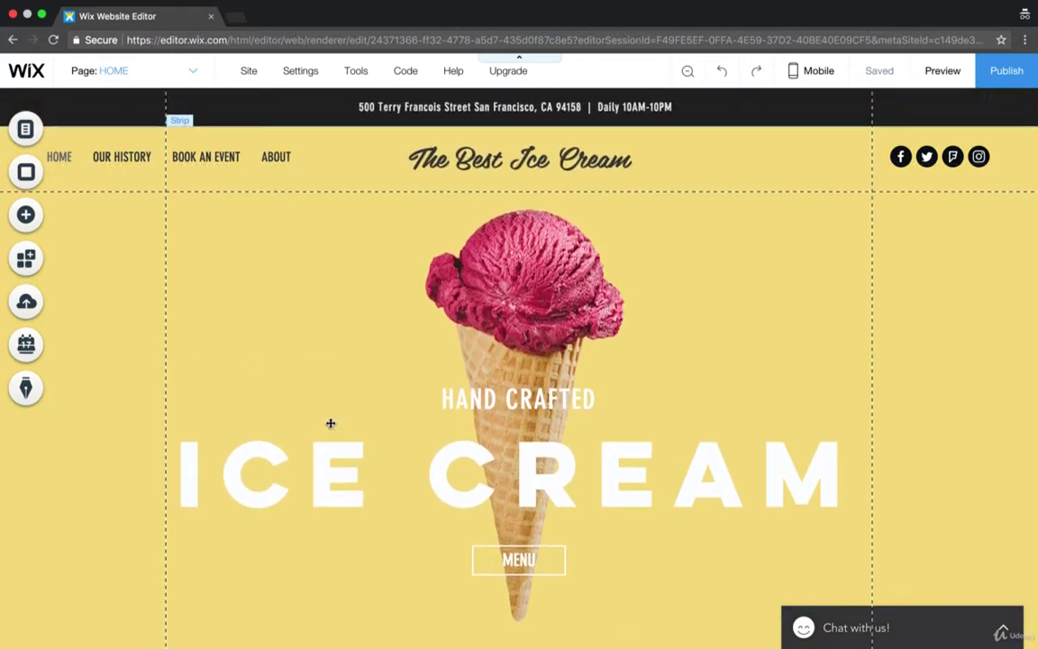
{"action": "double_click", "coordinate": [495, 406]}
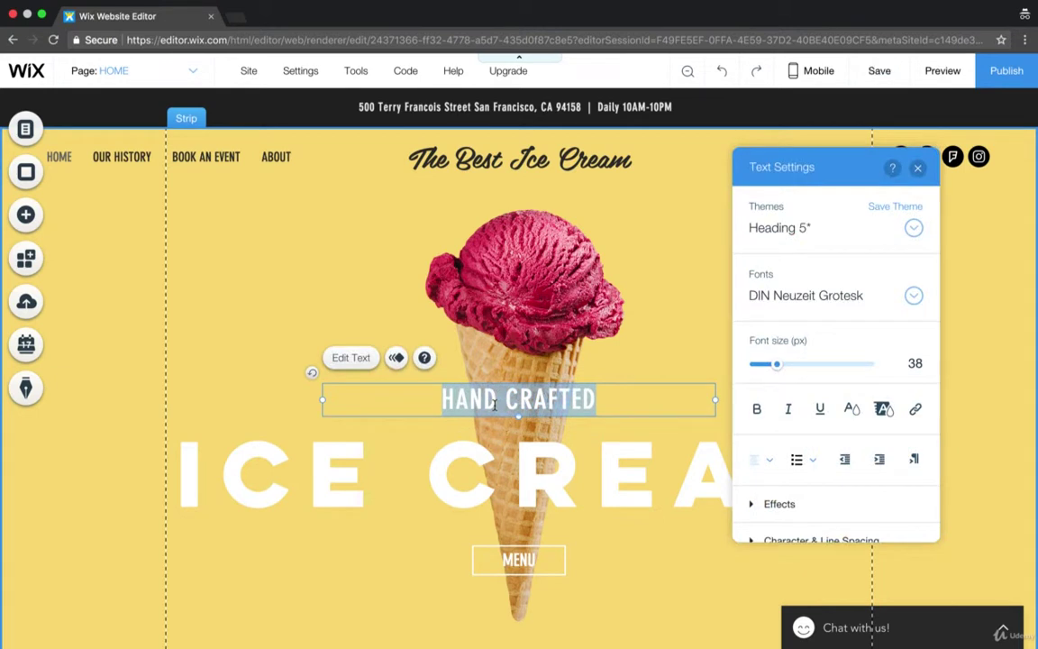
{"action": "type", "text": "T"}
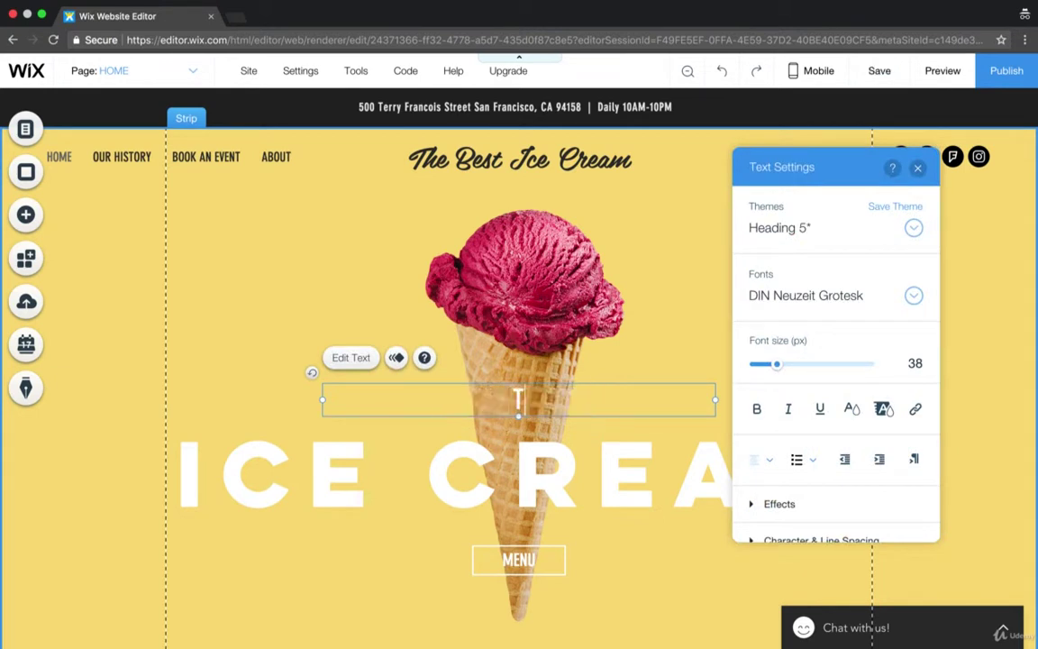
{"action": "type", "text": "he Best"}
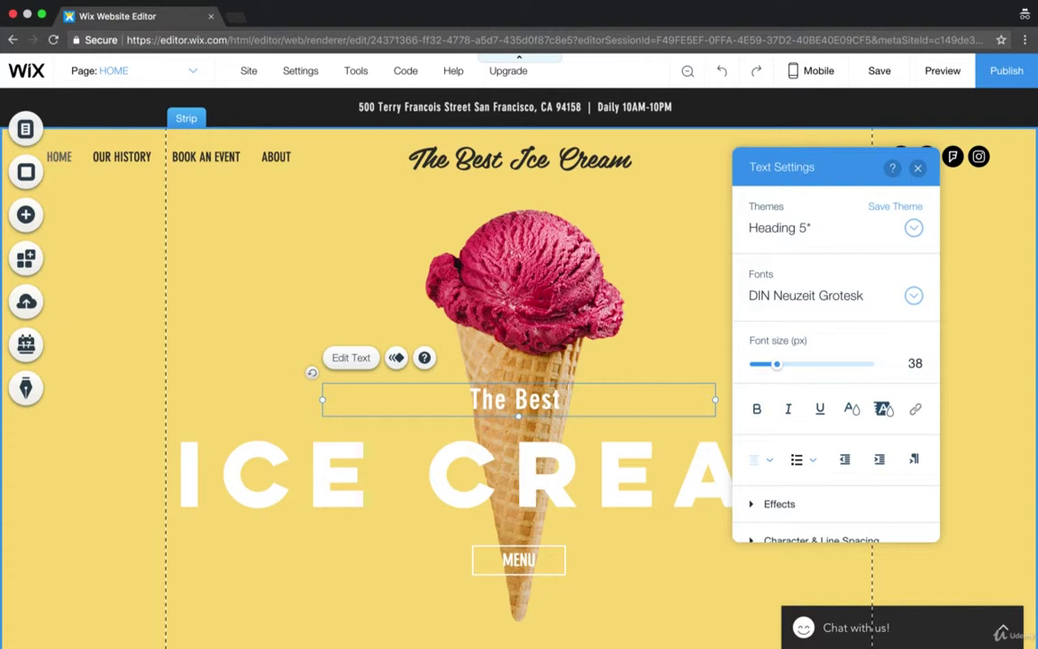
{"action": "key", "text": "BackSpace"}
{"action": "key", "text": "BackSpace"}
{"action": "key", "text": "BackSpace"}
{"action": "key", "text": "BackSpace"}
{"action": "key", "text": "BackSpace"}
{"action": "key", "text": "BackSpace"}
{"action": "type", "text": "e Best"}
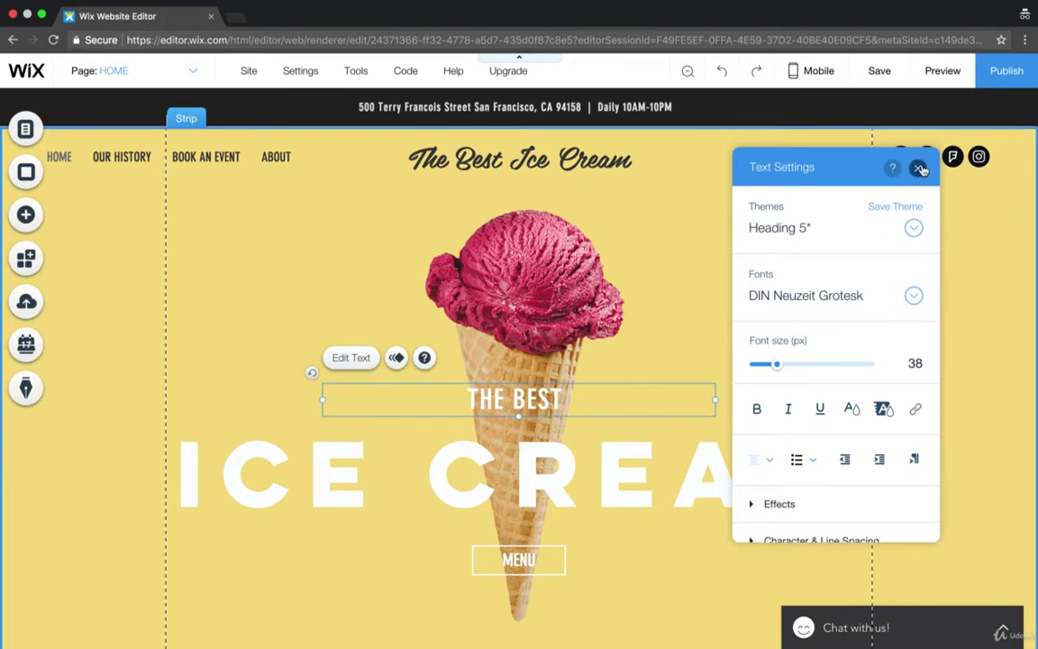
{"action": "type", "text": "Ice Crea"}
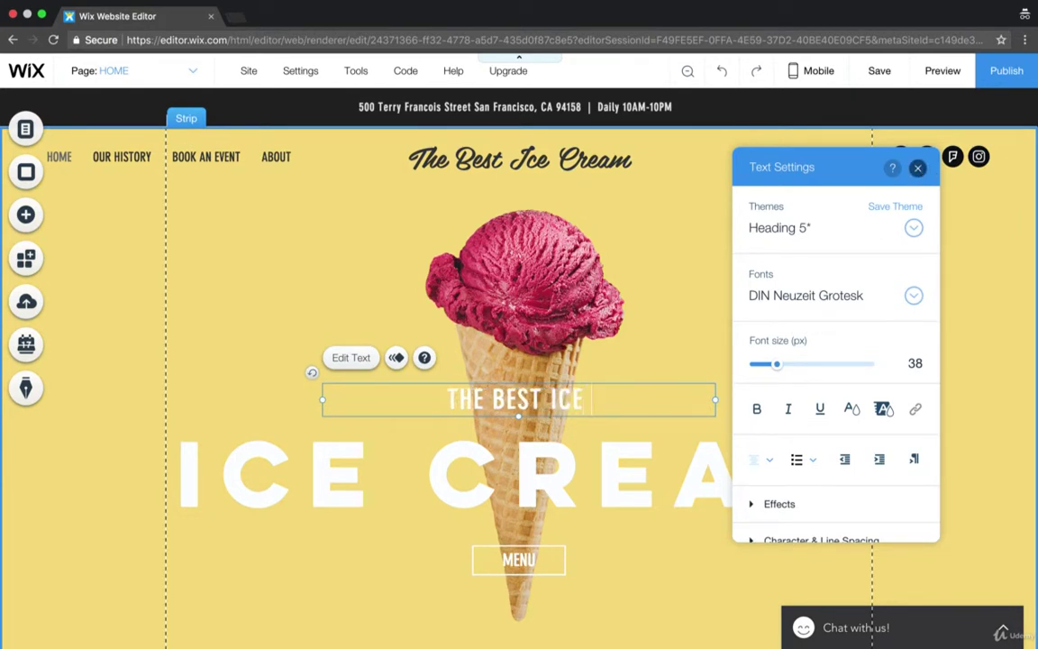
{"action": "type", "text": "m"}
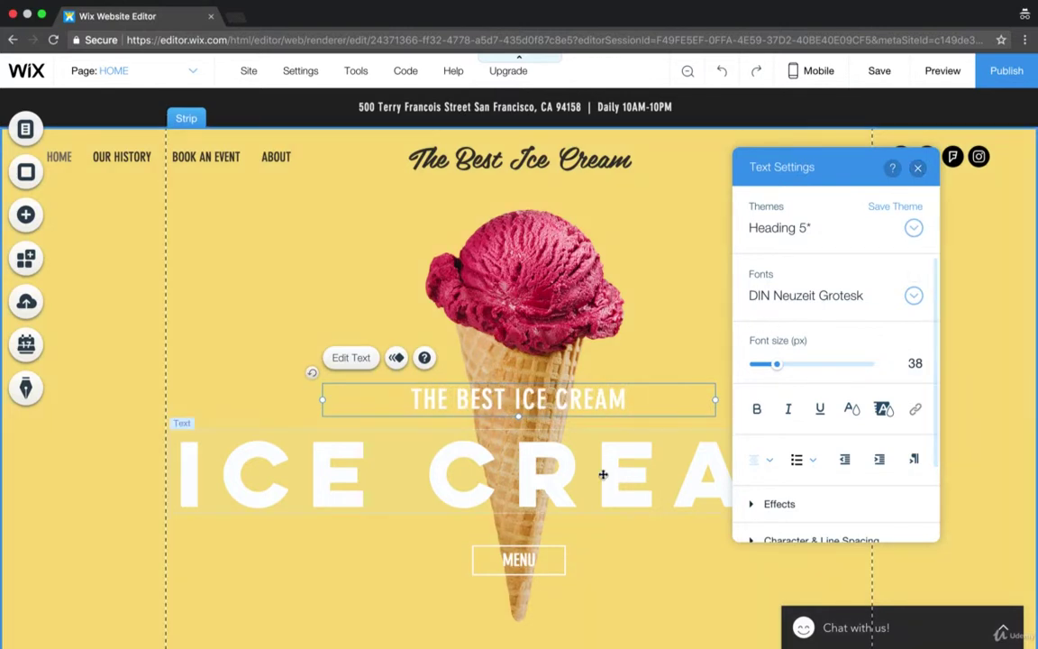
Change the large ICE CREAM heading to 'In Town' and close the text settings.
{"action": "left_click", "coordinate": [603, 474]}
{"action": "double_click", "coordinate": [603, 473]}
{"action": "type", "text": "In Town"}
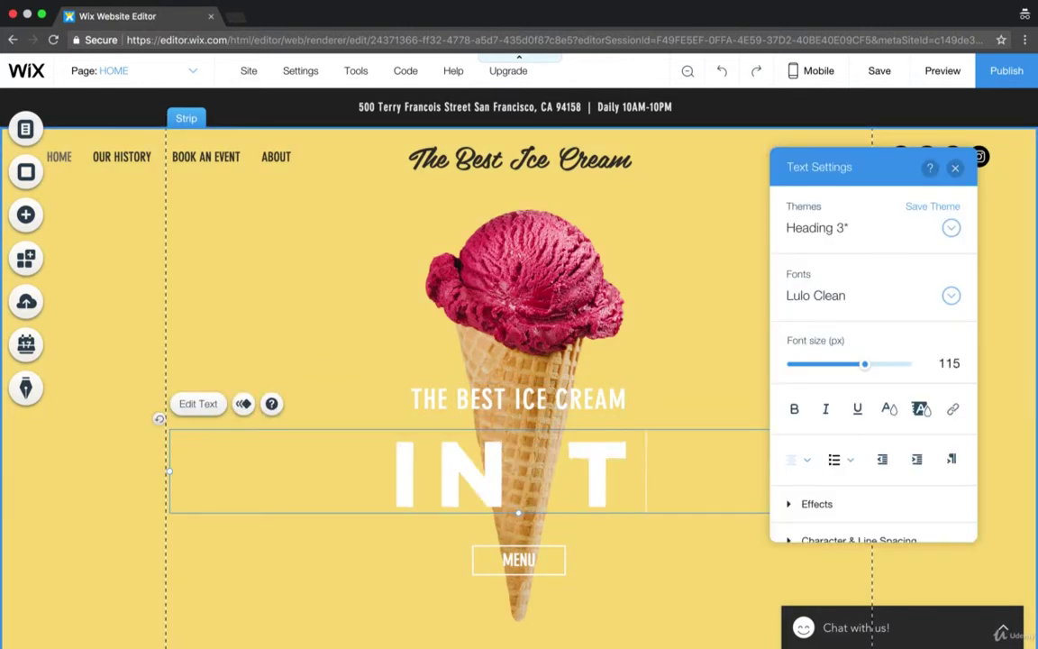
{"action": "left_click", "coordinate": [956, 168]}
{"action": "left_click", "coordinate": [677, 288]}
Edit the OUR FLAVORS title and preview highlight colours without applying any.
{"action": "scroll", "coordinate": [629, 423], "scroll_direction": "down", "scroll_amount": 5}
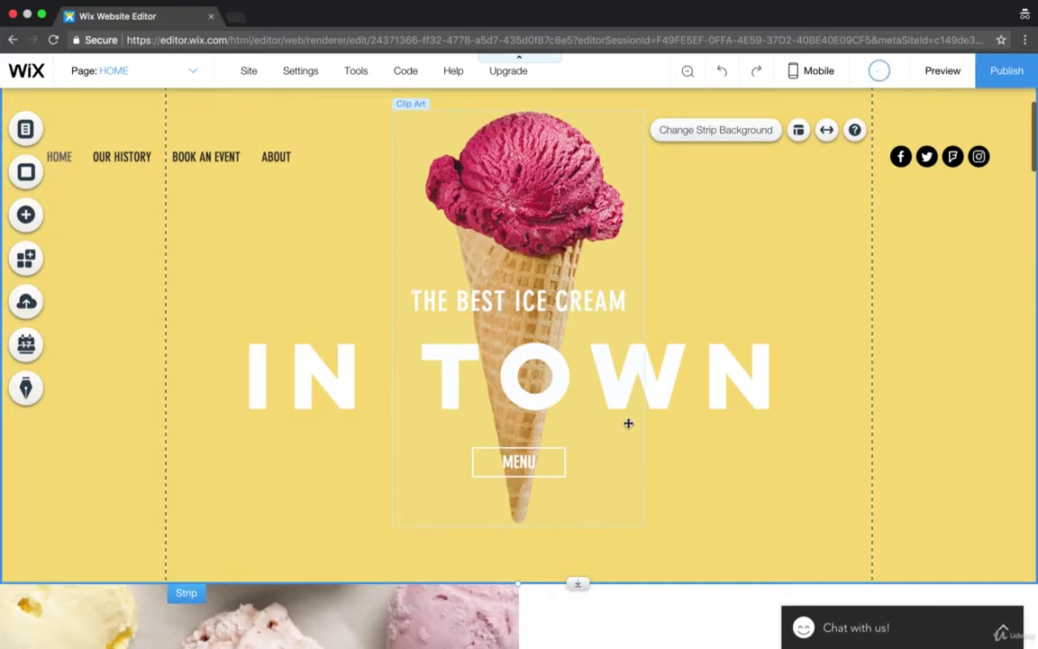
{"action": "scroll", "coordinate": [629, 424], "scroll_direction": "down", "scroll_amount": 2}
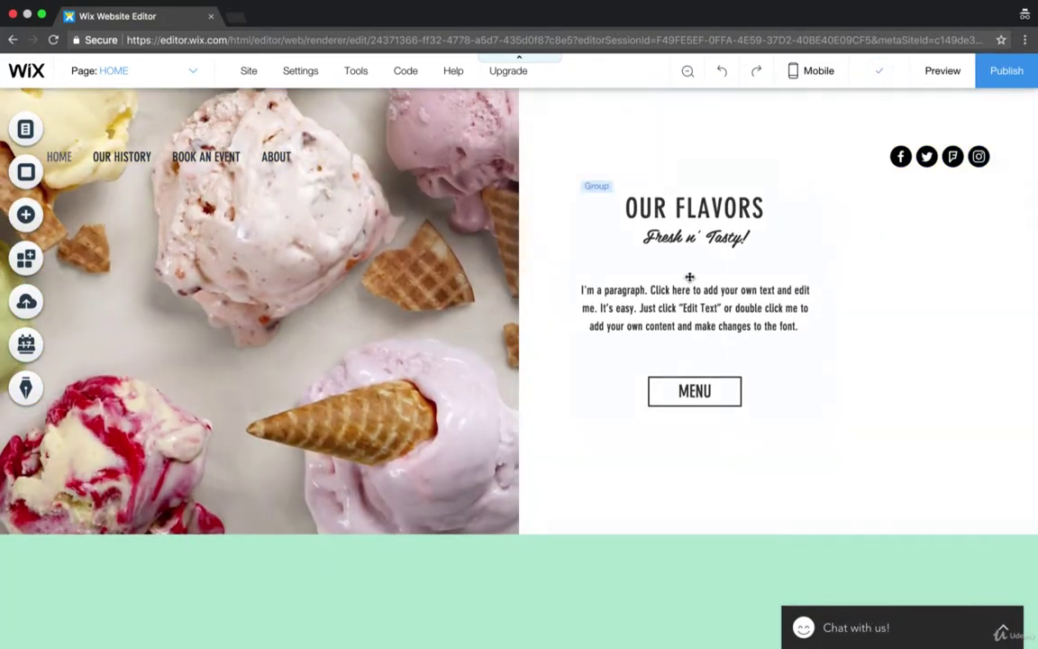
{"action": "left_click", "coordinate": [706, 206]}
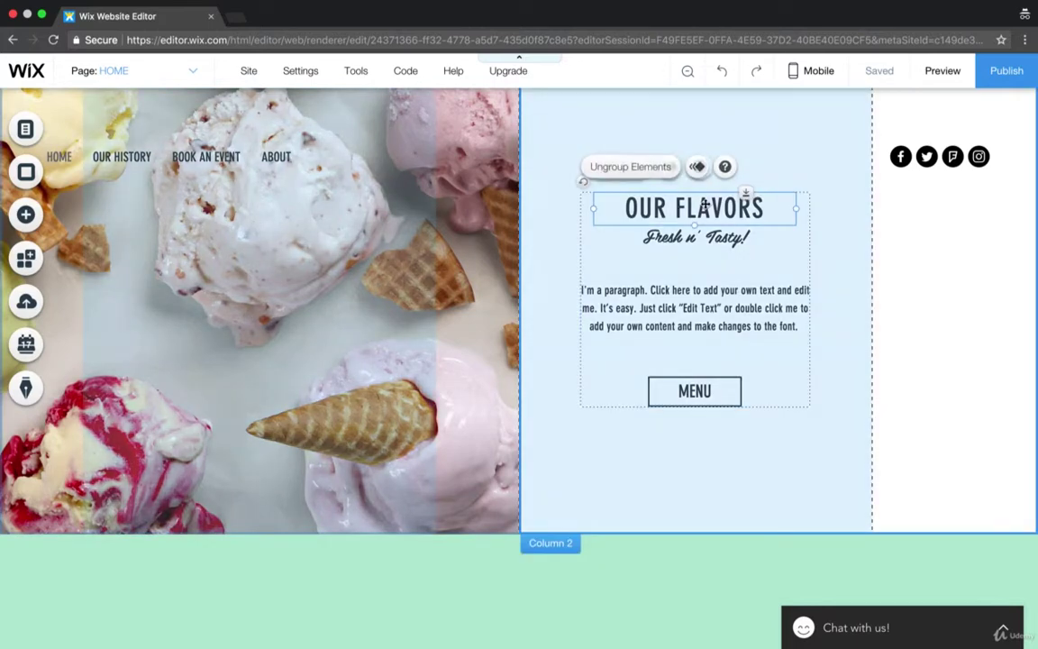
{"action": "left_click", "coordinate": [706, 205]}
{"action": "double_click", "coordinate": [705, 205]}
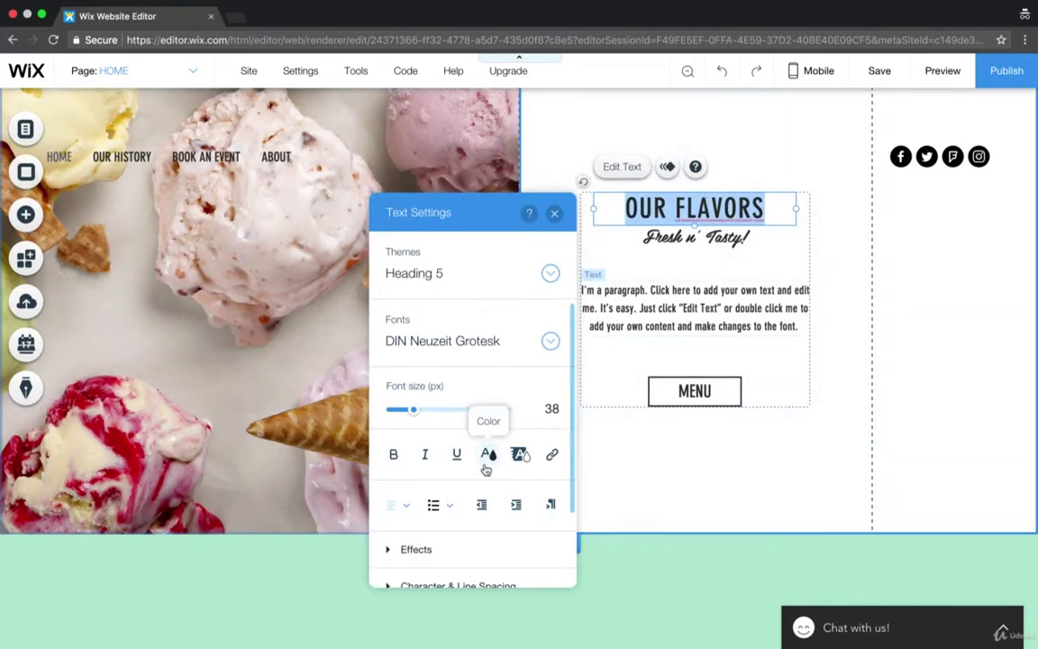
{"action": "scroll", "coordinate": [437, 520], "scroll_direction": "down", "scroll_amount": 1}
{"action": "scroll", "coordinate": [437, 520], "scroll_direction": "up", "scroll_amount": 1}
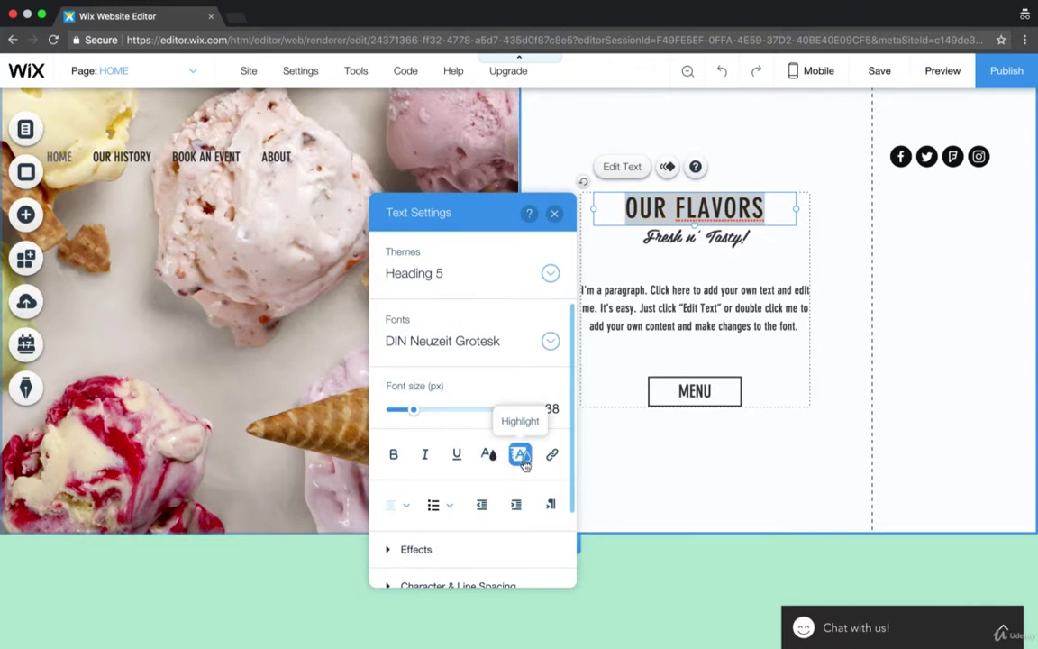
{"action": "left_click", "coordinate": [523, 458]}
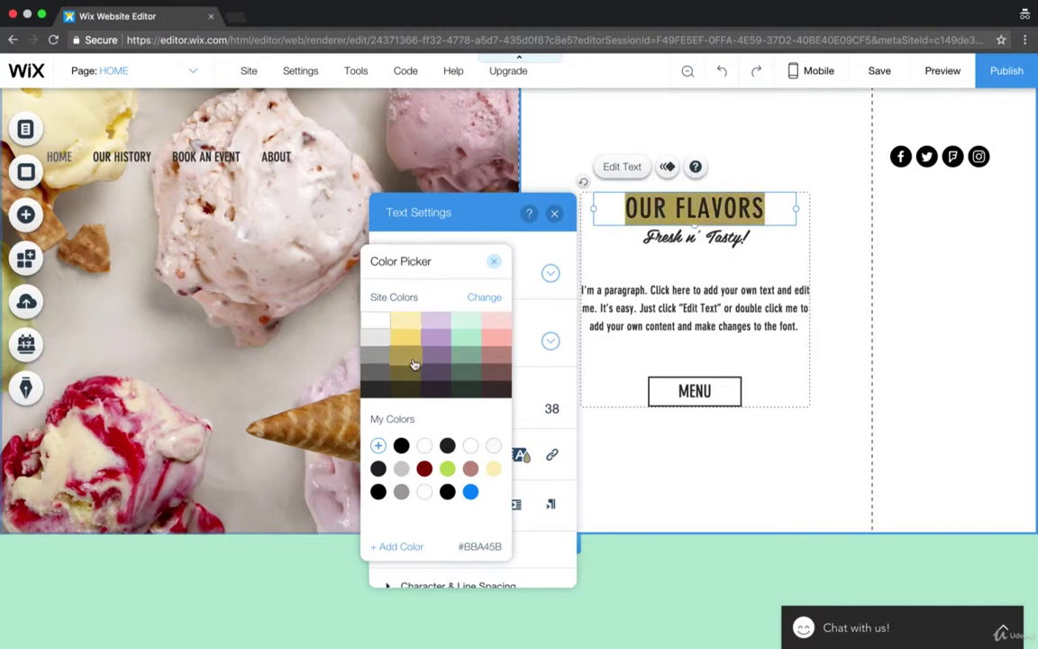
{"action": "left_click", "coordinate": [527, 277]}
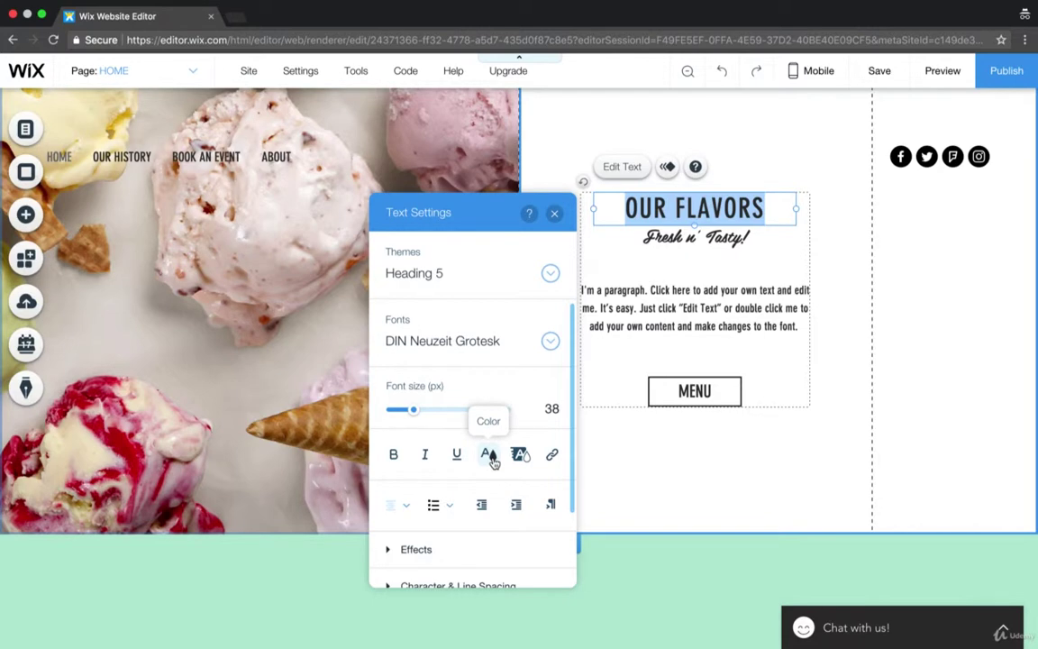
Close the OUR FLAVORS text settings and scroll to its column beside the ice cream photo.
{"action": "scroll", "coordinate": [712, 386], "scroll_direction": "up", "scroll_amount": 10}
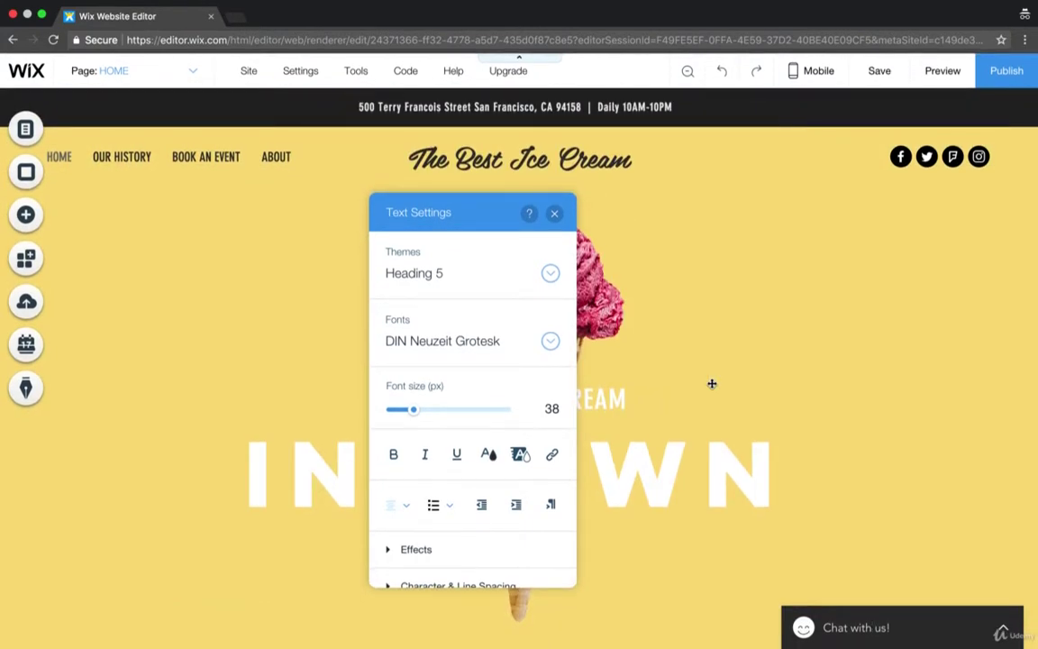
{"action": "left_click", "coordinate": [552, 212]}
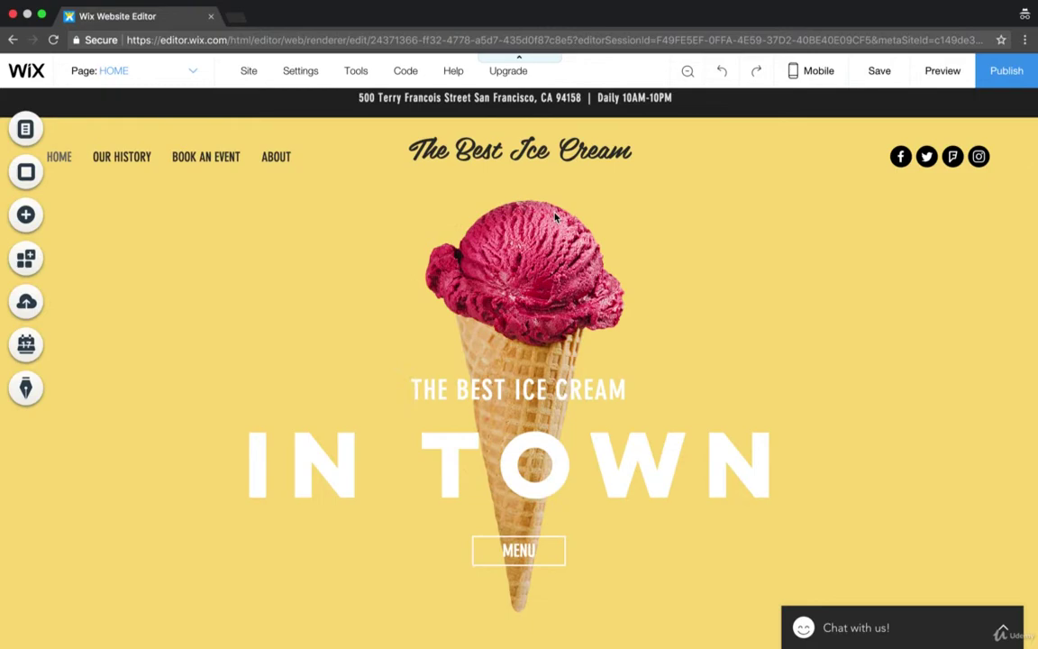
{"action": "scroll", "coordinate": [514, 379], "scroll_direction": "down", "scroll_amount": 10}
{"action": "scroll", "coordinate": [514, 380], "scroll_direction": "down", "scroll_amount": 15}
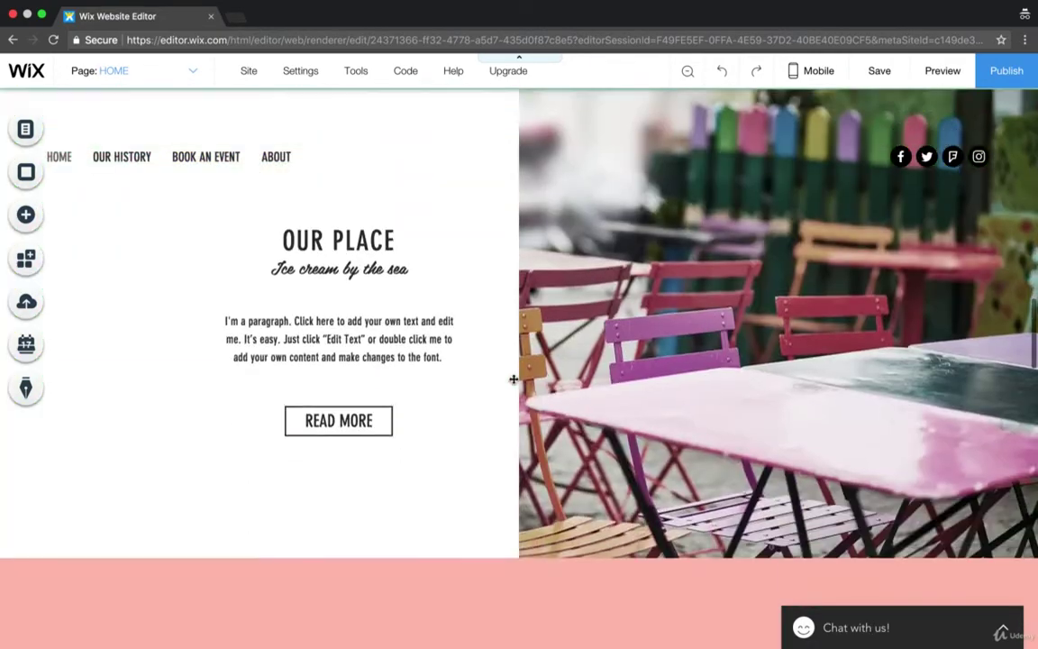
{"action": "scroll", "coordinate": [513, 380], "scroll_direction": "down", "scroll_amount": 10}
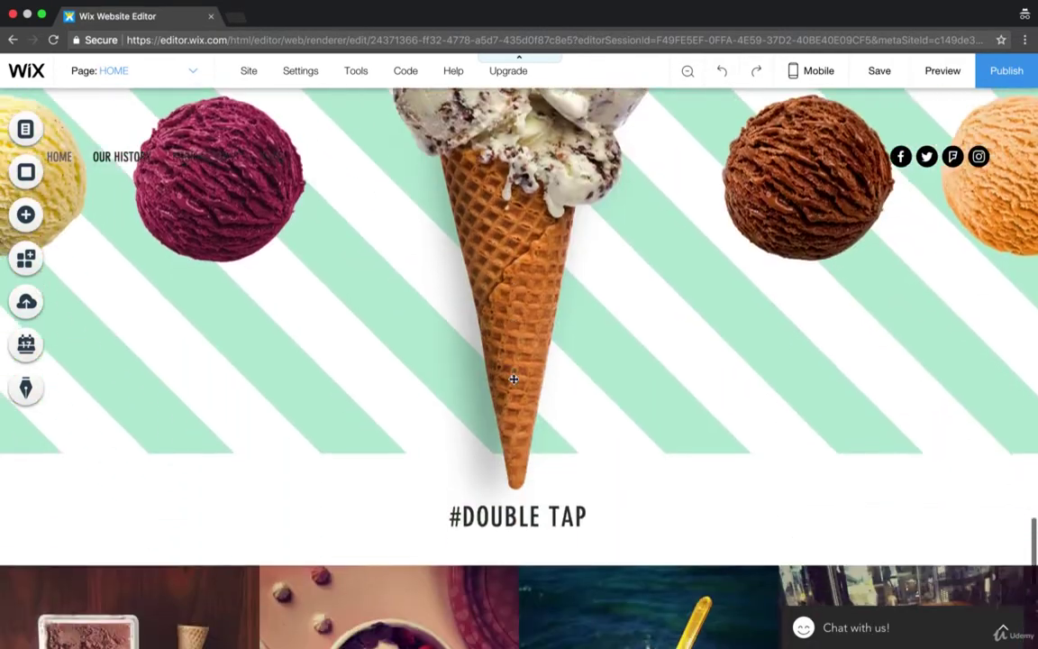
{"action": "scroll", "coordinate": [480, 397], "scroll_direction": "up", "scroll_amount": 12}
{"action": "scroll", "coordinate": [479, 397], "scroll_direction": "up", "scroll_amount": 20}
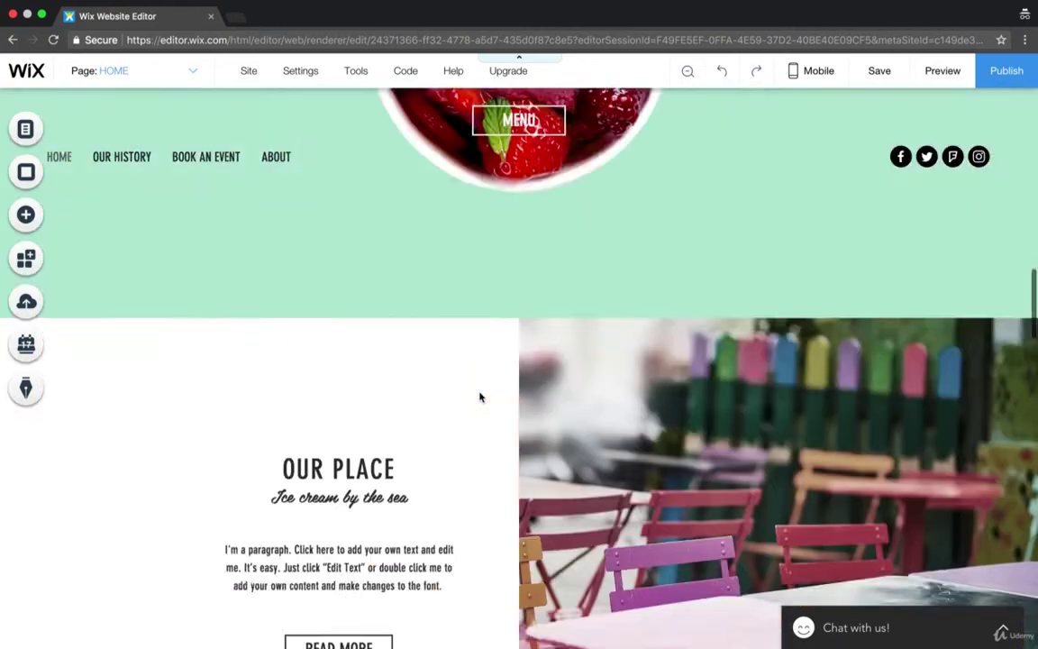
{"action": "scroll", "coordinate": [479, 396], "scroll_direction": "down", "scroll_amount": 4}
{"action": "scroll", "coordinate": [480, 396], "scroll_direction": "down", "scroll_amount": 3}
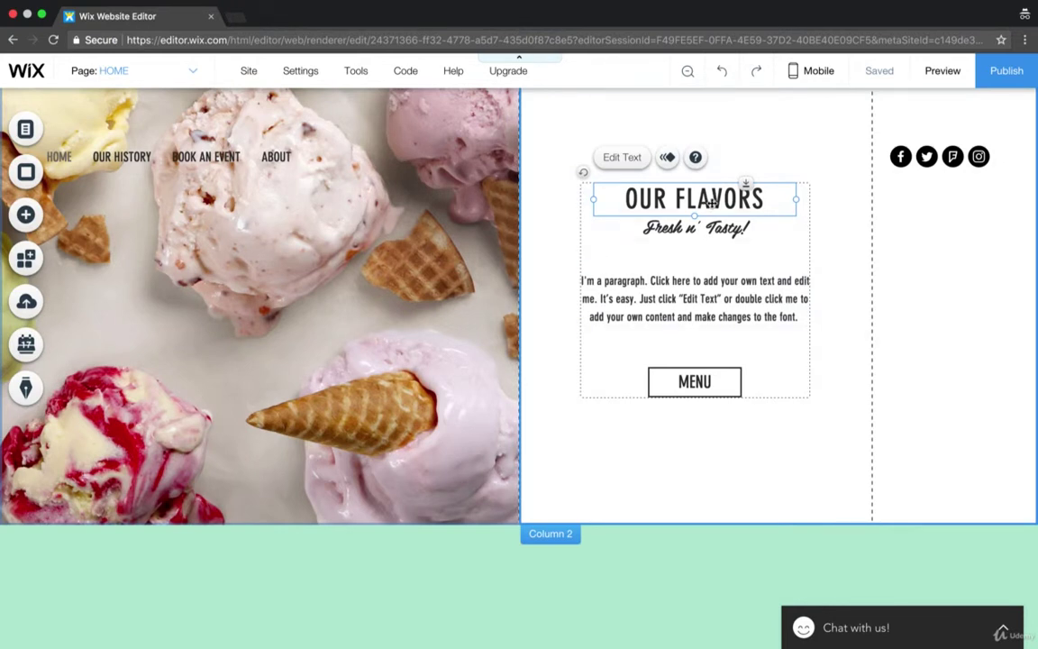
Replace the word FLAVORS with HISTORY in the title, then select the whole OUR HISTORY heading.
{"action": "left_click", "coordinate": [622, 157]}
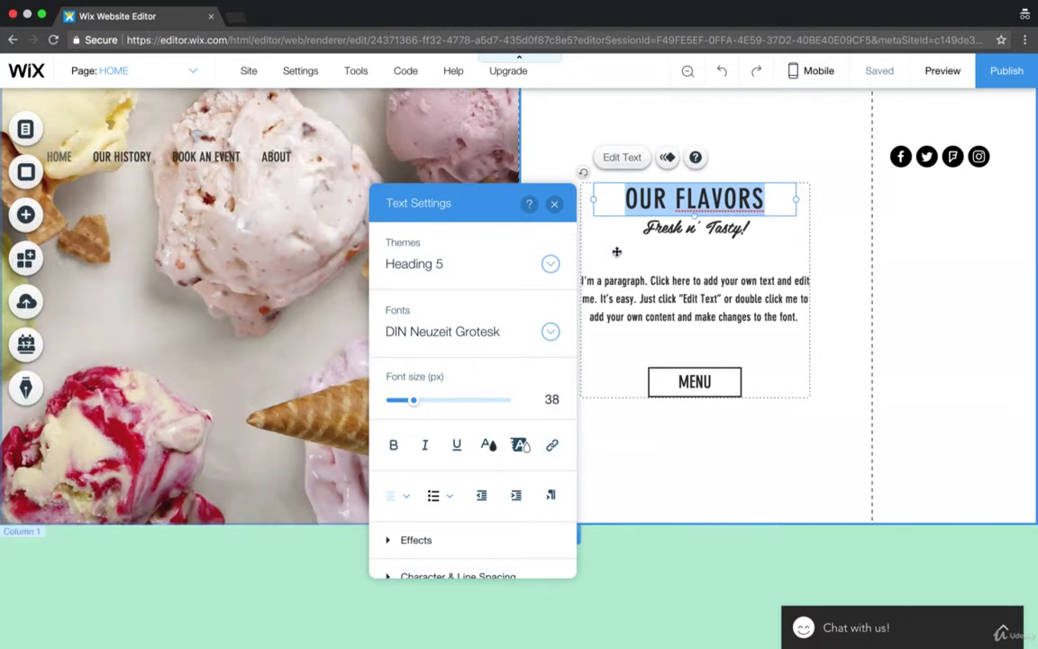
{"action": "left_click", "coordinate": [712, 198]}
{"action": "left_click", "coordinate": [754, 199]}
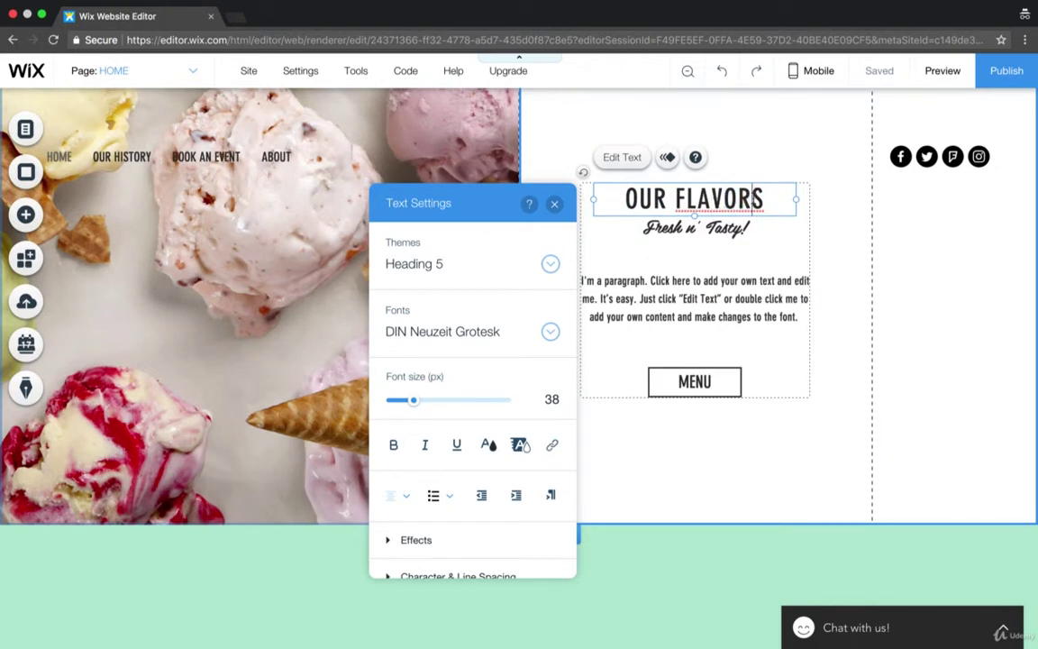
{"action": "left_click_drag", "start_coordinate": [756, 199], "coordinate": [676, 199]}
{"action": "type", "text": "HIST"}
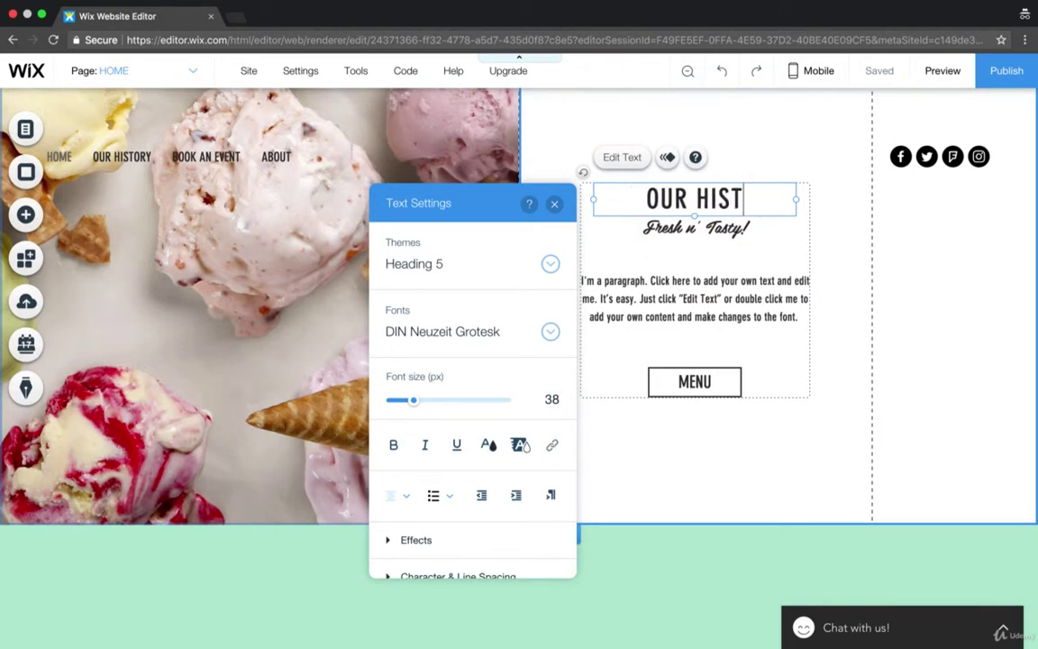
{"action": "type", "text": "ORY"}
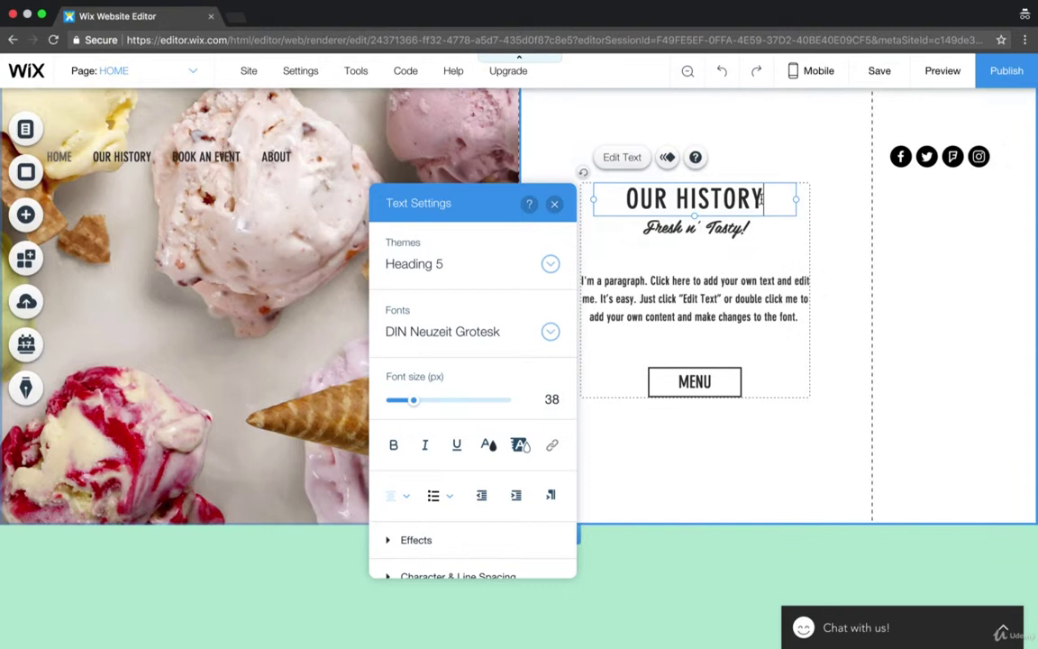
{"action": "left_click_drag", "start_coordinate": [780, 198], "coordinate": [624, 199]}
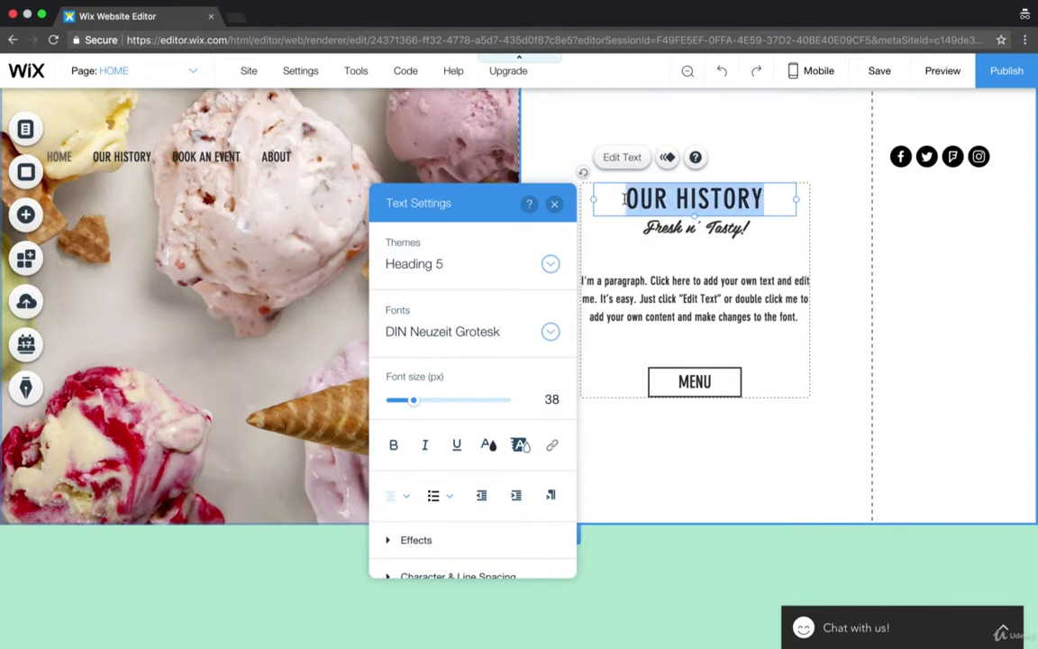
Add a Page link from the heading to the OUR HISTORY page, opening in the current window.
{"action": "left_click", "coordinate": [551, 445]}
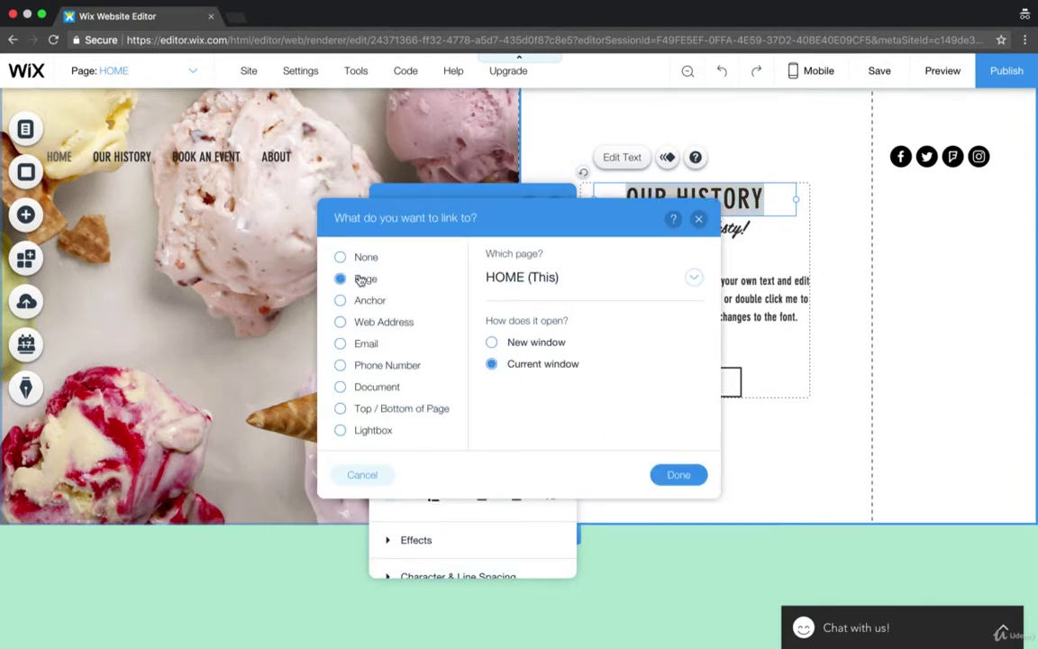
{"action": "left_click", "coordinate": [539, 279]}
{"action": "left_click", "coordinate": [548, 338]}
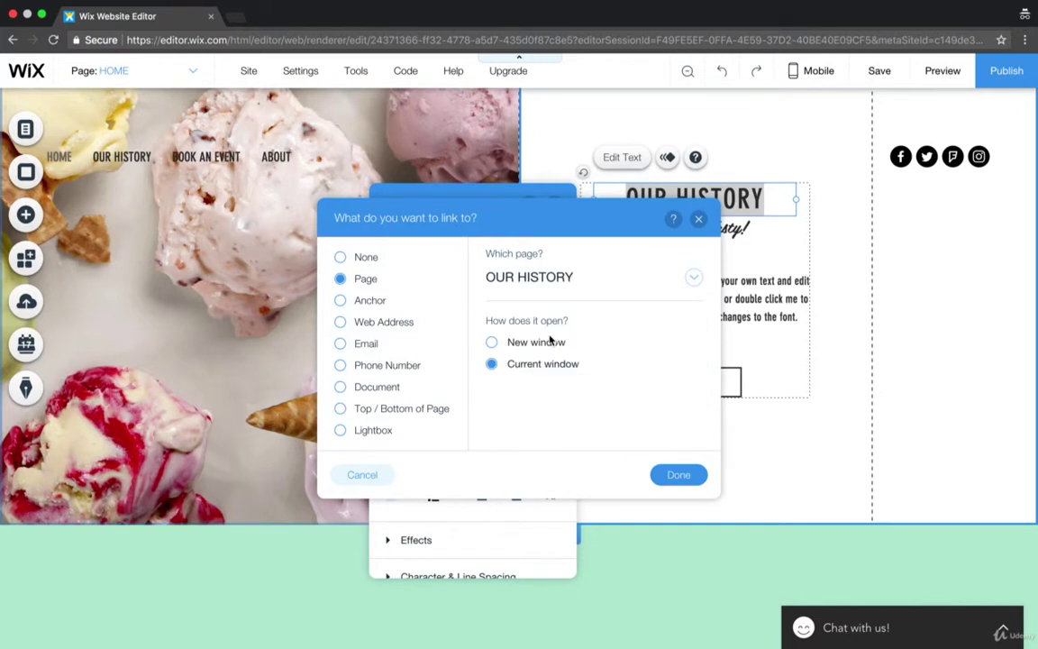
{"action": "left_click", "coordinate": [680, 475]}
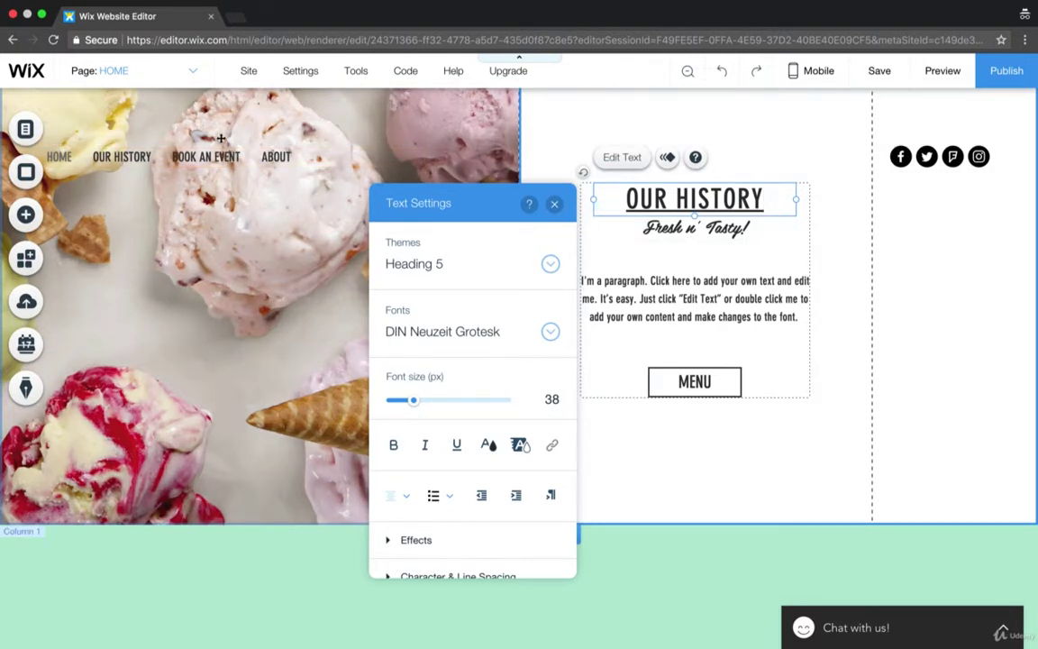
Close Text Settings on the linked OUR HISTORY heading and dismiss the Introducing Columns tip.
{"action": "scroll", "coordinate": [811, 424], "scroll_direction": "down", "scroll_amount": 1}
{"action": "scroll", "coordinate": [811, 423], "scroll_direction": "down", "scroll_amount": 10}
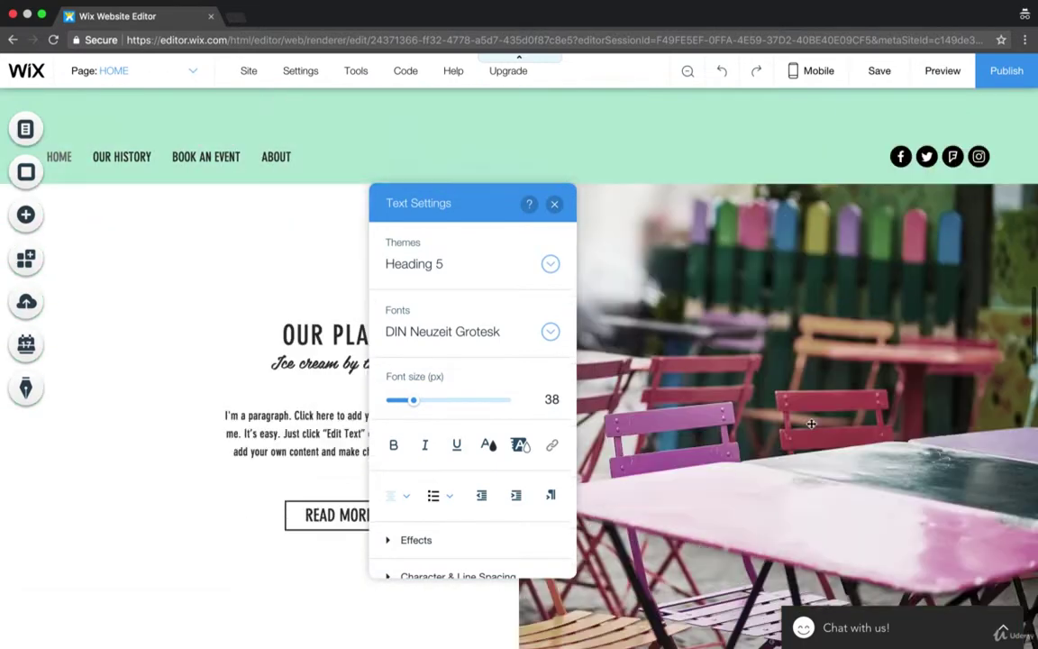
{"action": "scroll", "coordinate": [811, 424], "scroll_direction": "up", "scroll_amount": 8}
{"action": "scroll", "coordinate": [811, 425], "scroll_direction": "down", "scroll_amount": 1}
{"action": "scroll", "coordinate": [812, 428], "scroll_direction": "up", "scroll_amount": 3}
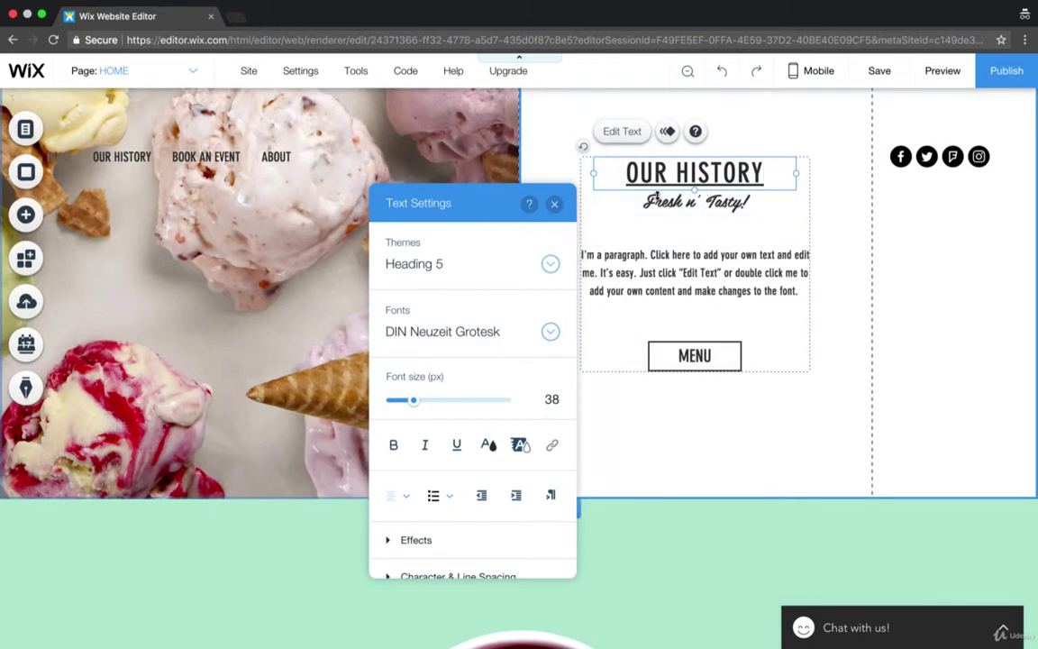
{"action": "left_click", "coordinate": [553, 206]}
{"action": "left_click", "coordinate": [843, 279]}
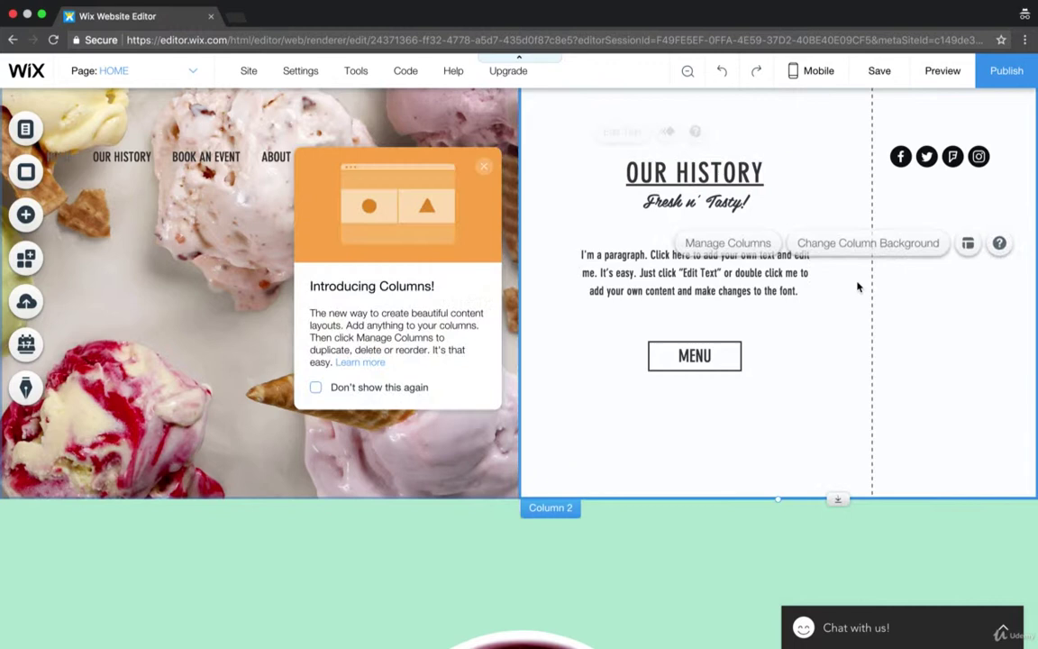
{"action": "left_click", "coordinate": [484, 166]}
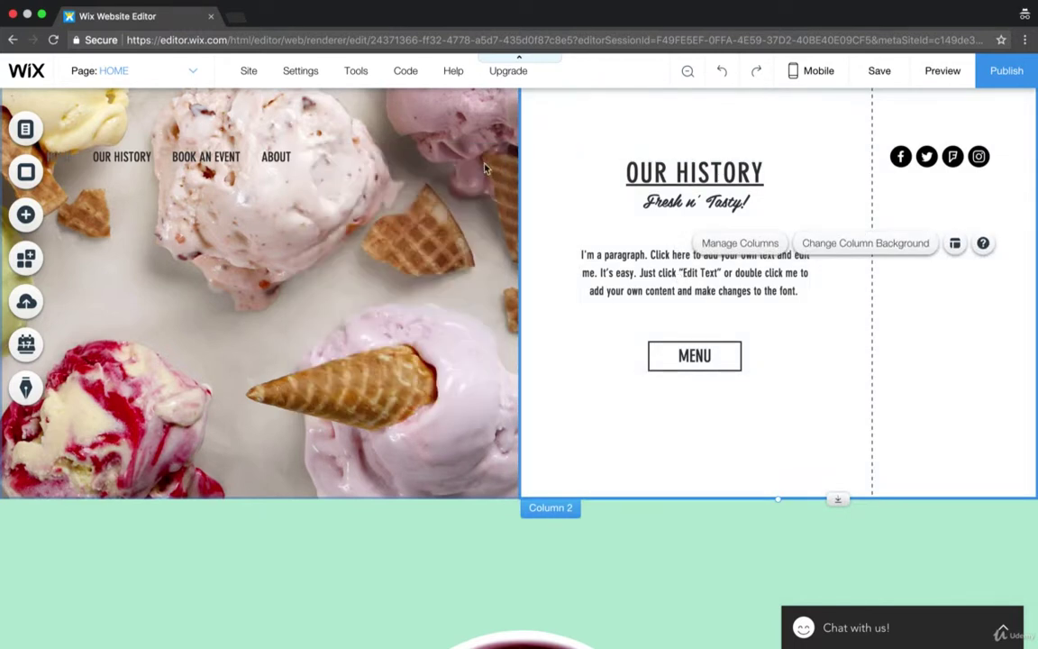
{"action": "left_click", "coordinate": [667, 268]}
{"action": "left_click", "coordinate": [692, 271]}
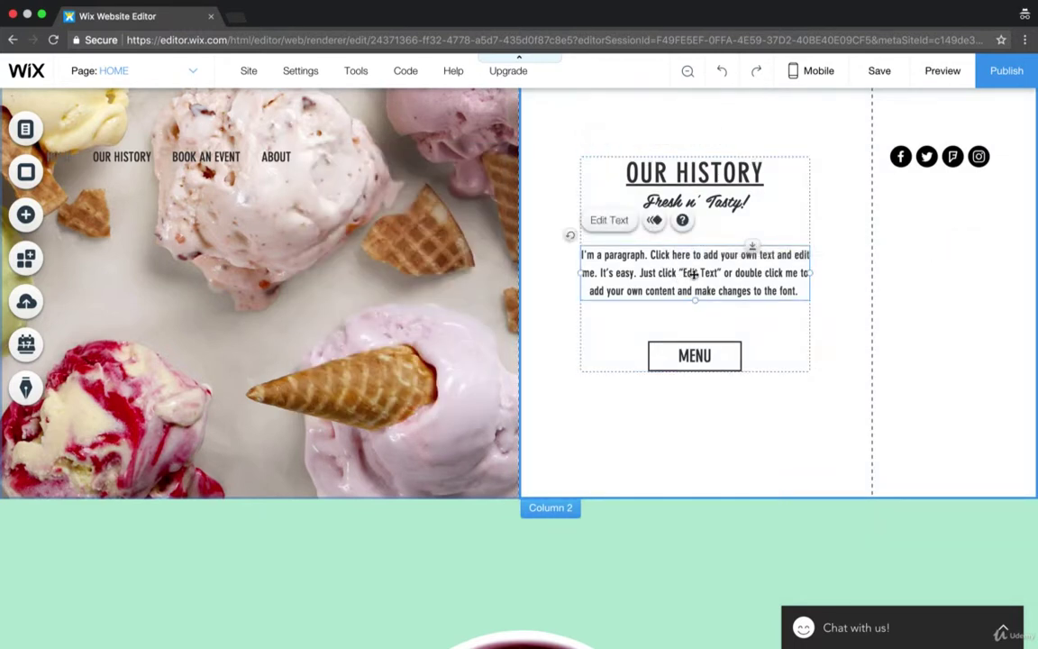
{"action": "double_click", "coordinate": [694, 273]}
{"action": "left_click", "coordinate": [802, 292]}
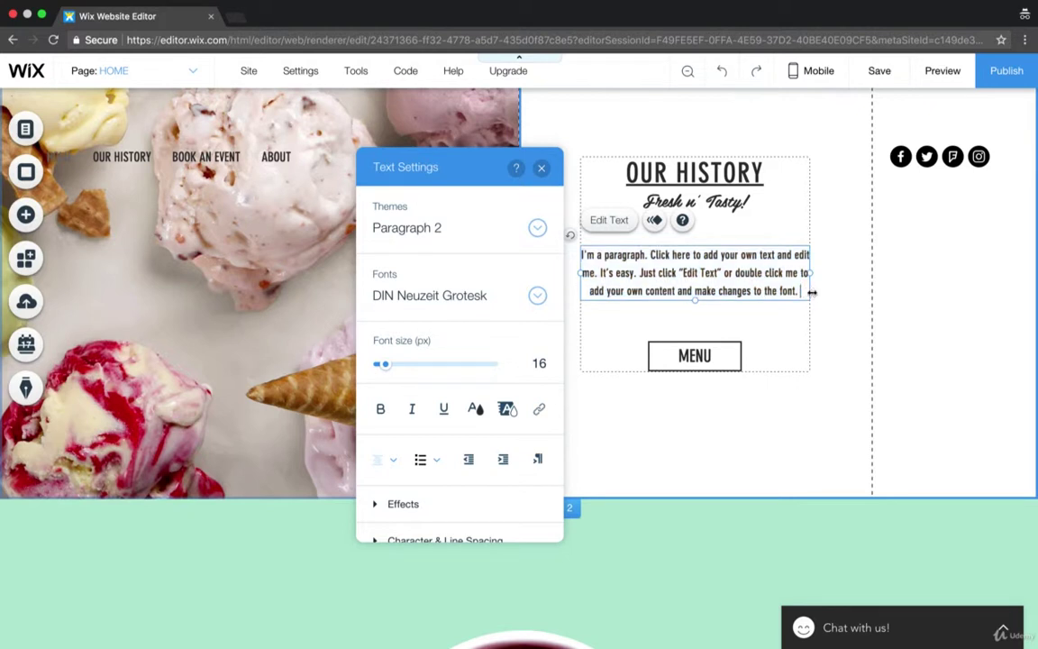
{"action": "left_click_drag", "start_coordinate": [802, 291], "coordinate": [589, 257]}
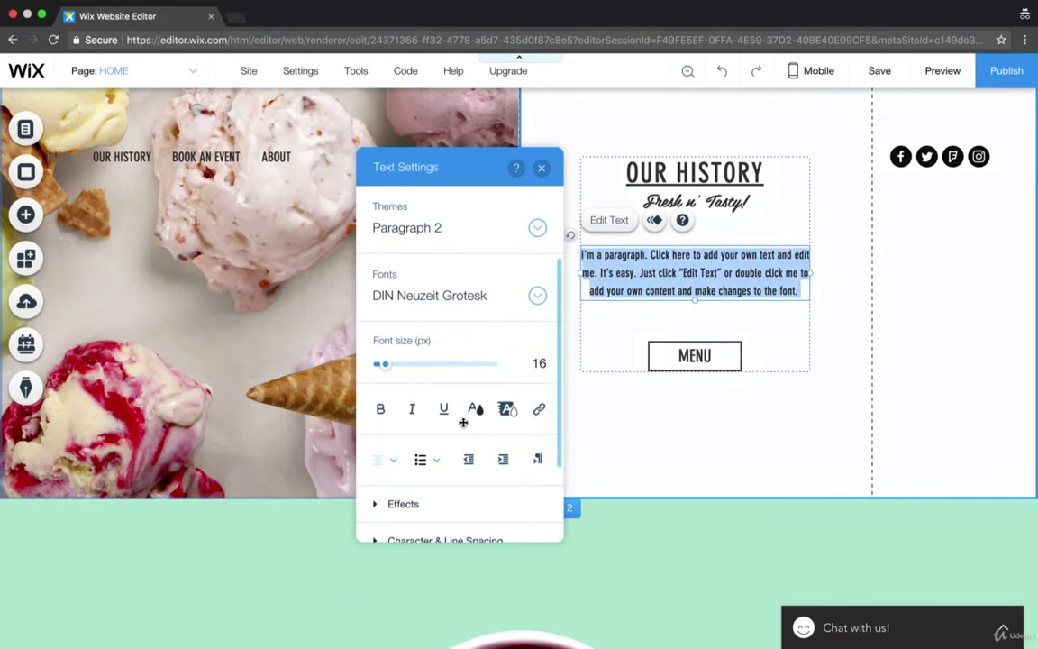
{"action": "scroll", "coordinate": [463, 422], "scroll_direction": "down", "scroll_amount": 3}
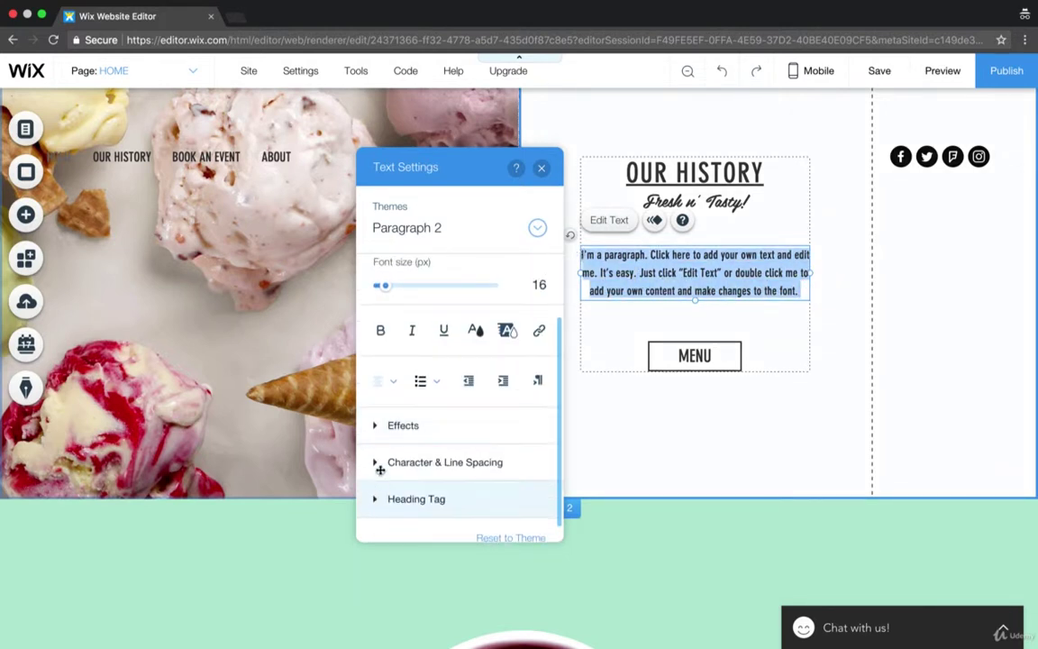
{"action": "left_click", "coordinate": [375, 431]}
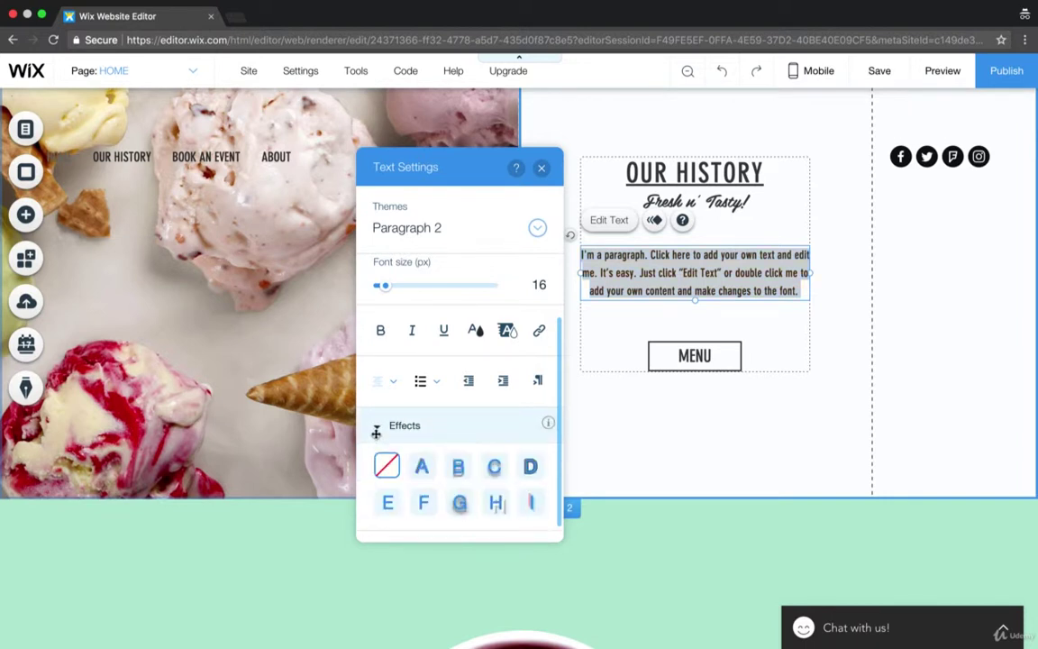
{"action": "left_click", "coordinate": [495, 475]}
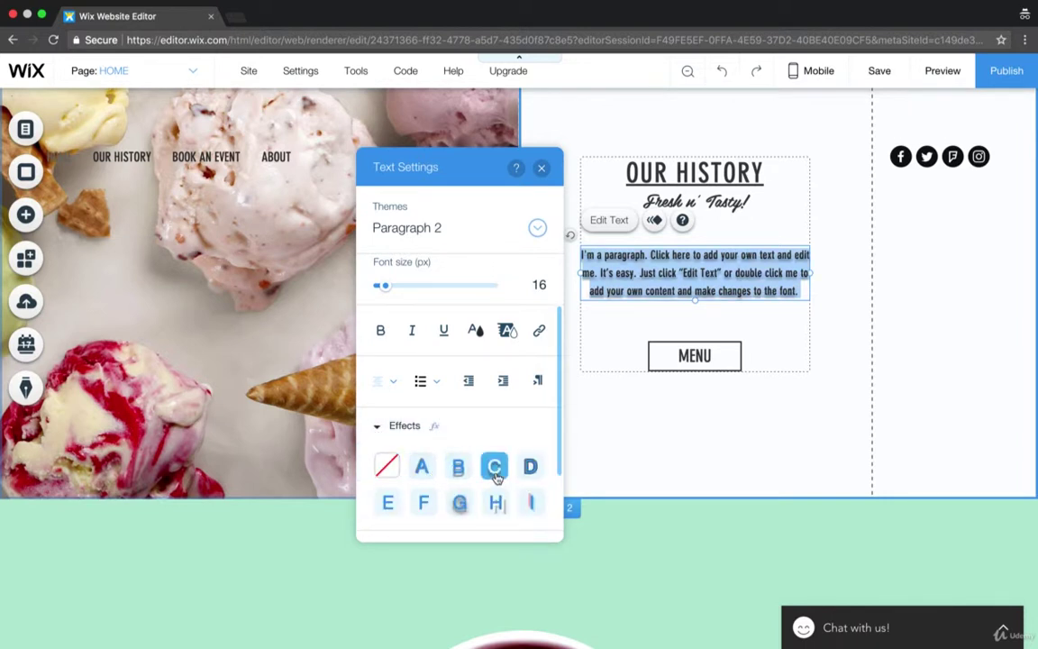
{"action": "left_click", "coordinate": [457, 466]}
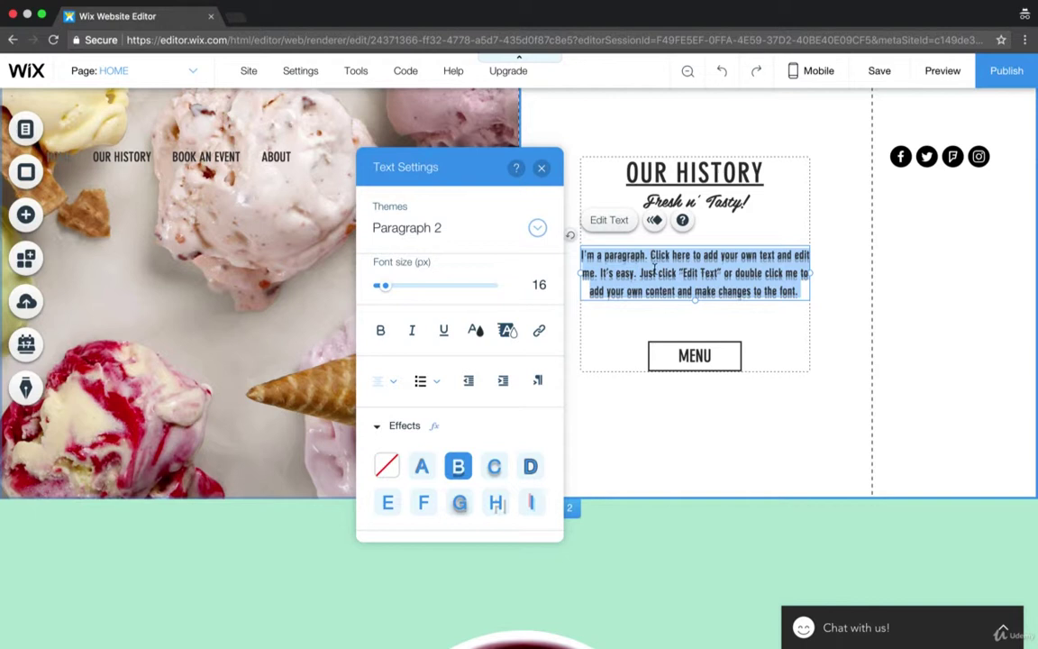
{"action": "left_click", "coordinate": [494, 466]}
{"action": "left_click", "coordinate": [497, 502]}
{"action": "left_click", "coordinate": [495, 464]}
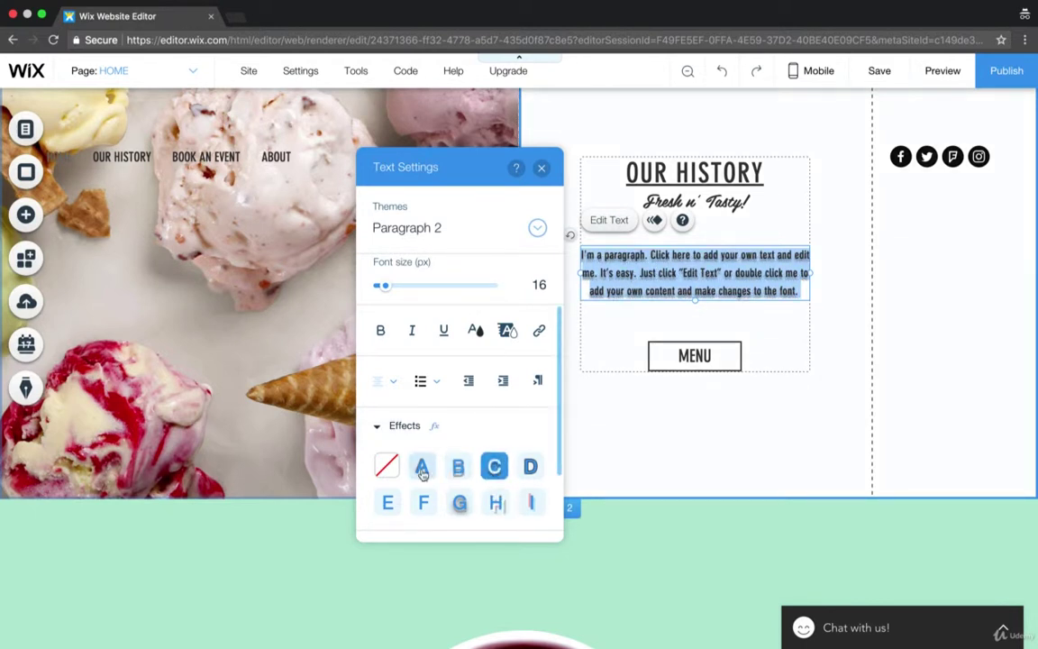
{"action": "left_click", "coordinate": [386, 465]}
{"action": "left_click", "coordinate": [697, 237]}
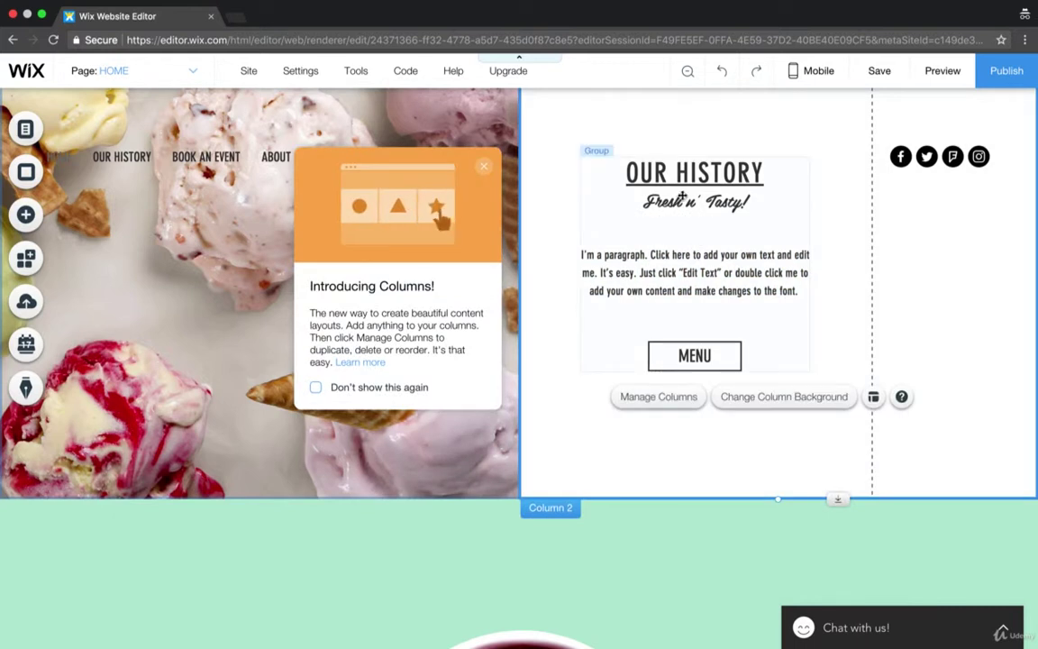
Apply shadowed text effect G to the OUR HISTORY title, then close the panels.
{"action": "left_click", "coordinate": [621, 158]}
{"action": "left_click", "coordinate": [741, 180]}
{"action": "double_click", "coordinate": [741, 180]}
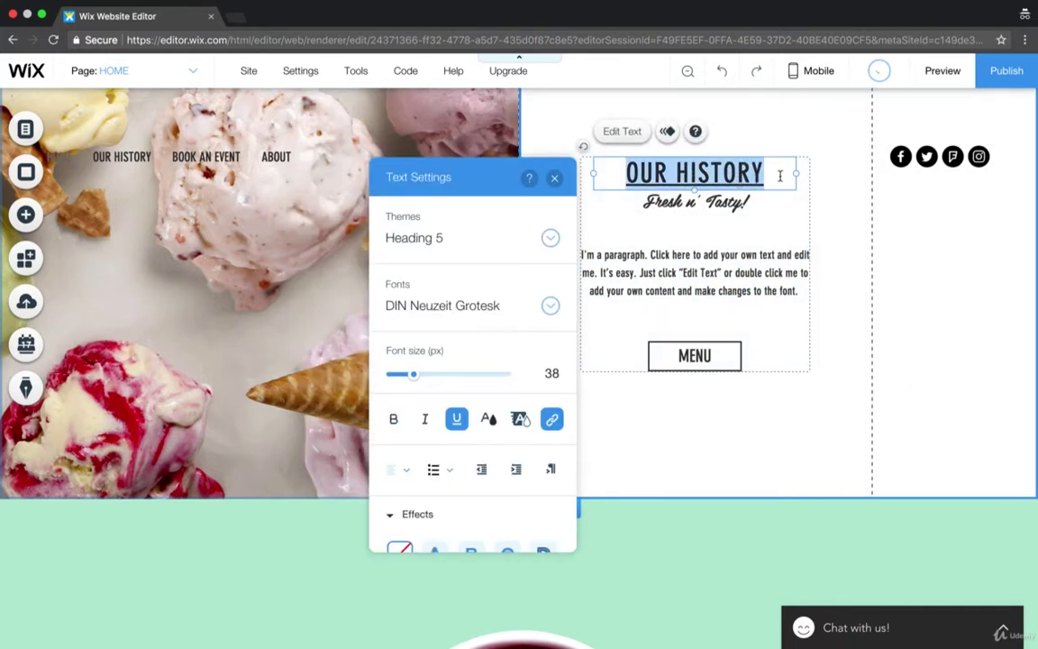
{"action": "scroll", "coordinate": [487, 502], "scroll_direction": "down", "scroll_amount": 5}
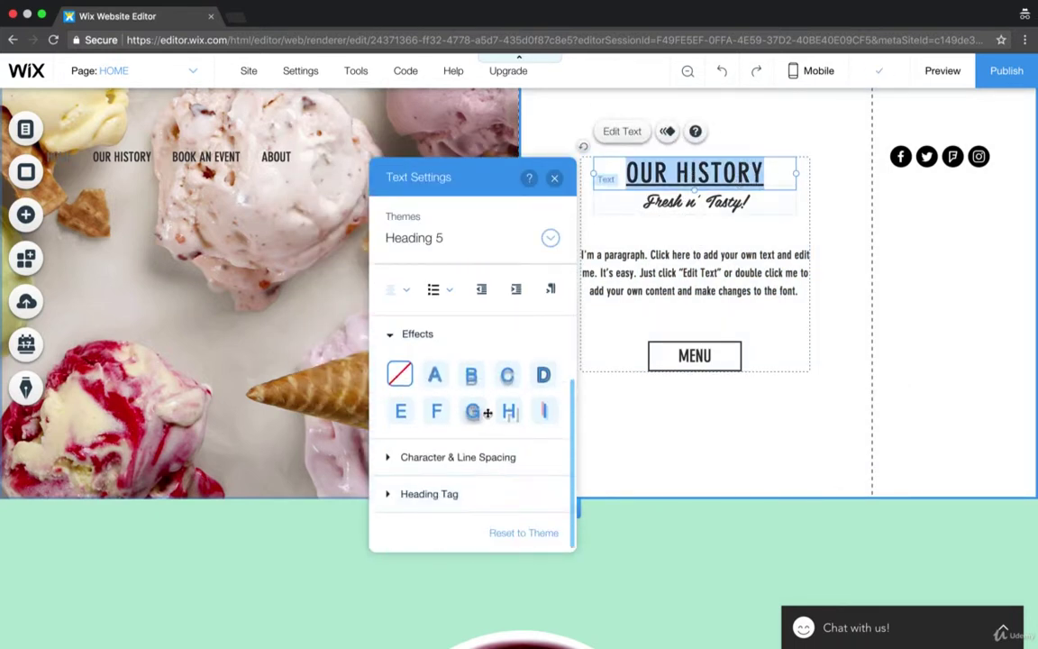
{"action": "left_click", "coordinate": [473, 410]}
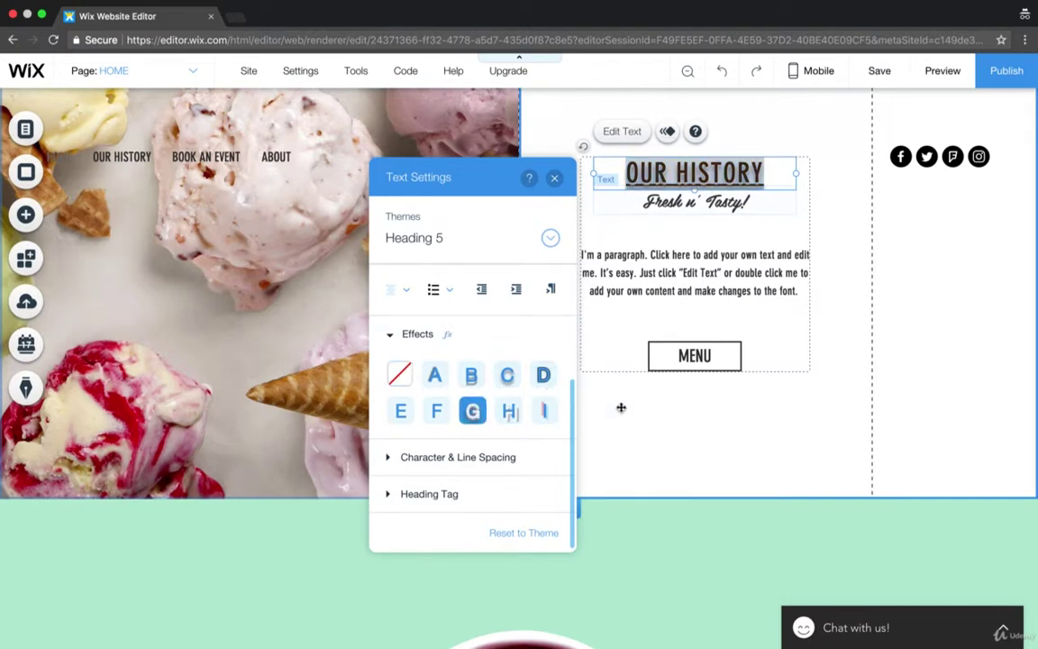
{"action": "double_click", "coordinate": [703, 431]}
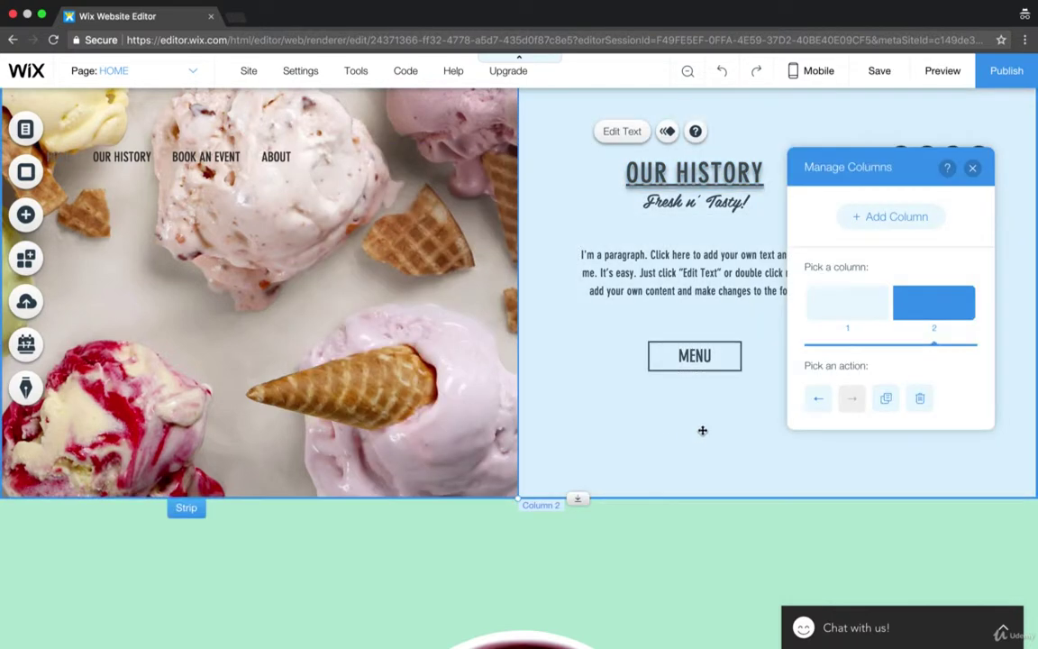
{"action": "left_click", "coordinate": [705, 104]}
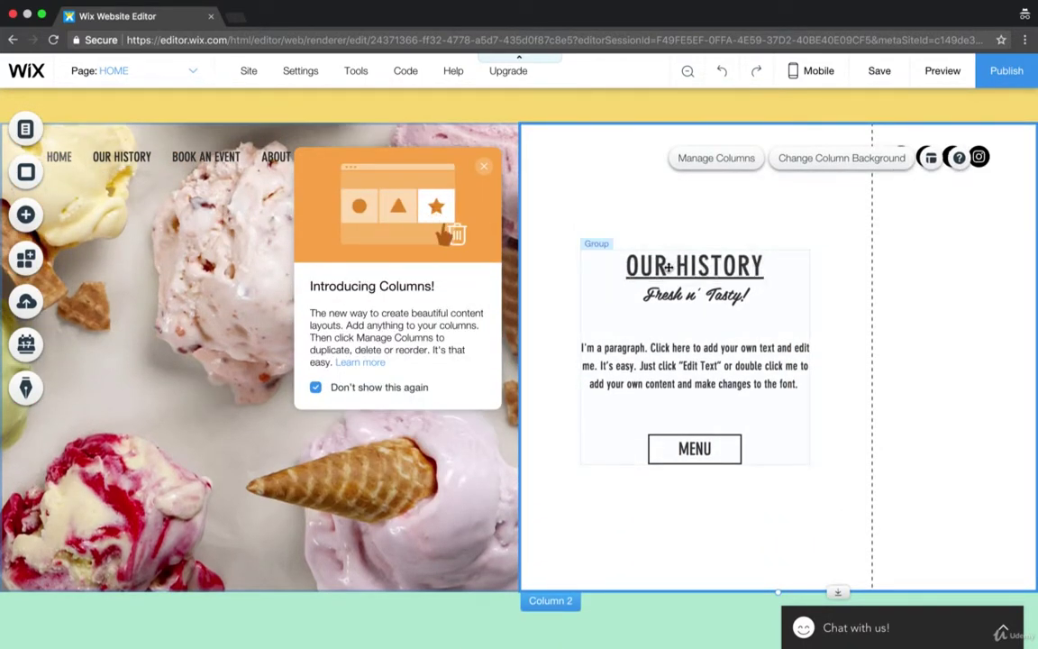
Dismiss the Columns announcement and give IN TOWN an initial shadowed text effect.
{"action": "scroll", "coordinate": [669, 267], "scroll_direction": "up", "scroll_amount": 4}
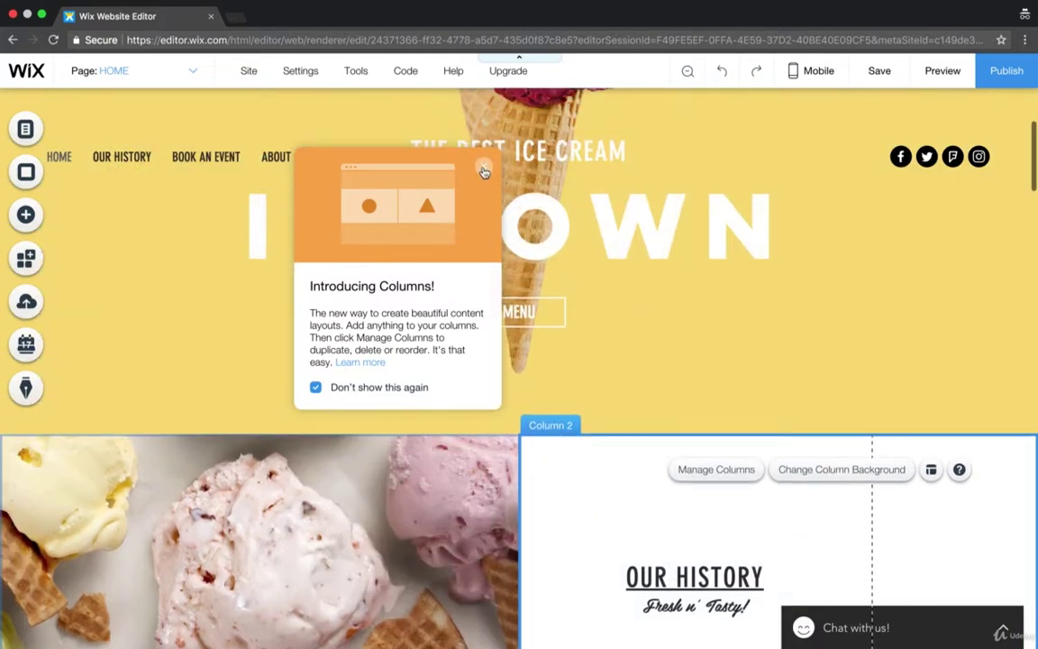
{"action": "left_click", "coordinate": [484, 172]}
{"action": "scroll", "coordinate": [548, 405], "scroll_direction": "up", "scroll_amount": 2}
{"action": "left_click", "coordinate": [548, 404]}
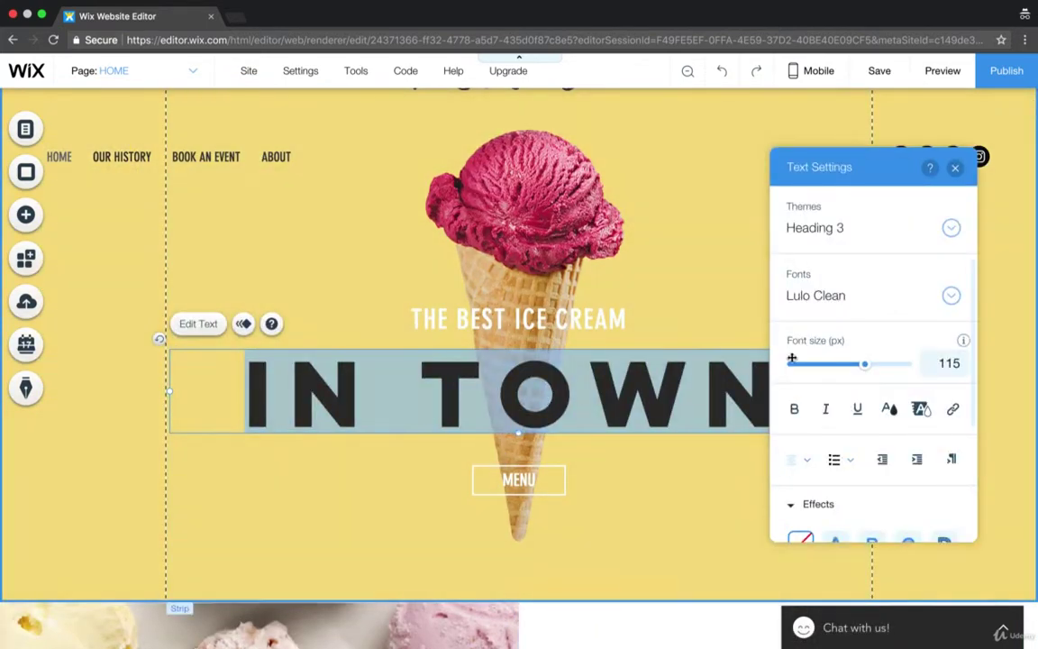
{"action": "scroll", "coordinate": [821, 425], "scroll_direction": "down", "scroll_amount": 3}
{"action": "left_click", "coordinate": [872, 368]}
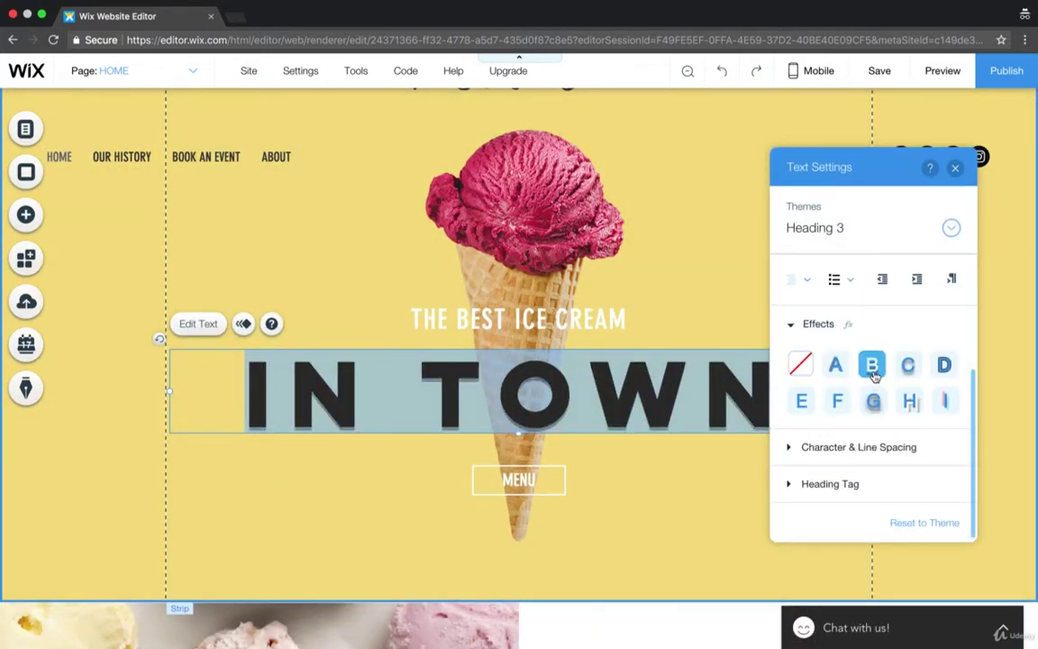
{"action": "left_click", "coordinate": [681, 512]}
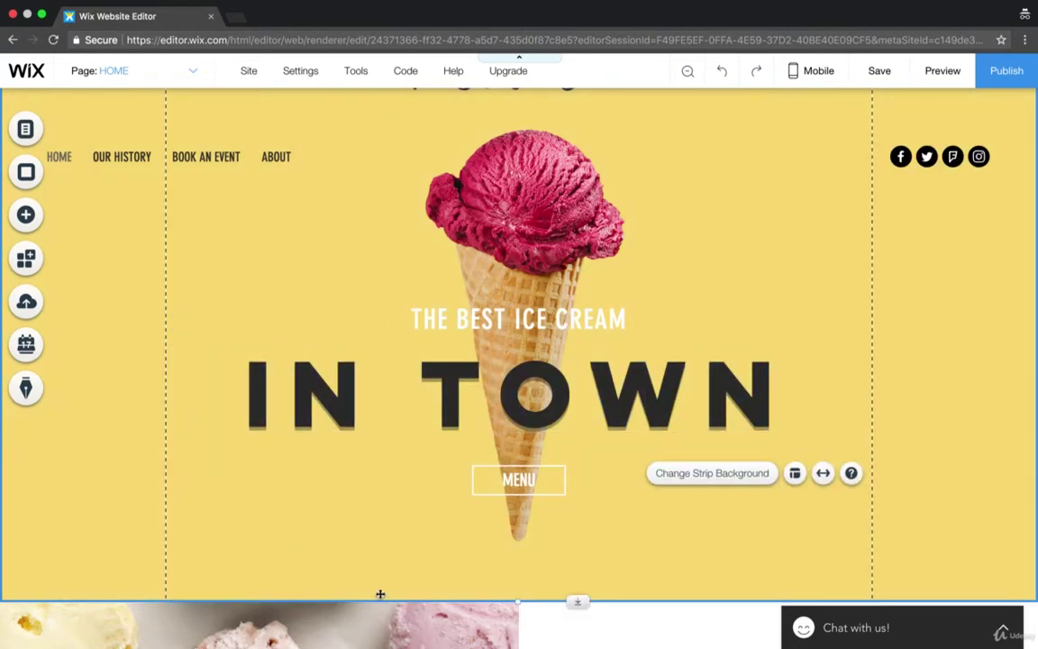
Try other effects on IN TOWN and settle on the red-and-cyan offset effect I.
{"action": "double_click", "coordinate": [563, 424]}
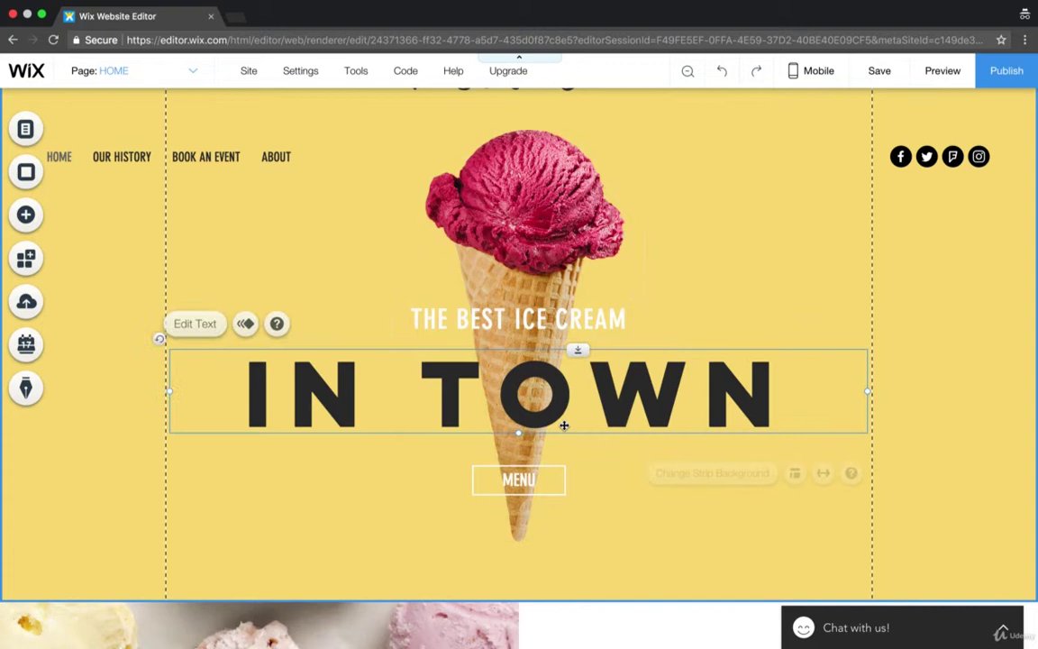
{"action": "scroll", "coordinate": [884, 480], "scroll_direction": "down", "scroll_amount": 2}
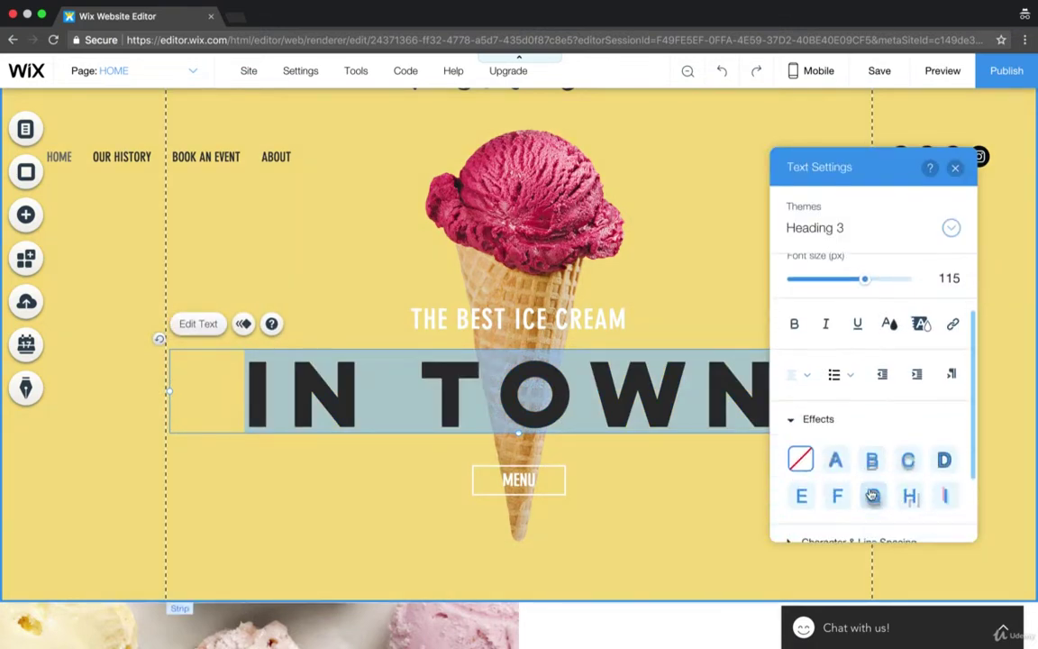
{"action": "left_click", "coordinate": [909, 461]}
{"action": "left_click", "coordinate": [945, 461]}
{"action": "left_click", "coordinate": [945, 496]}
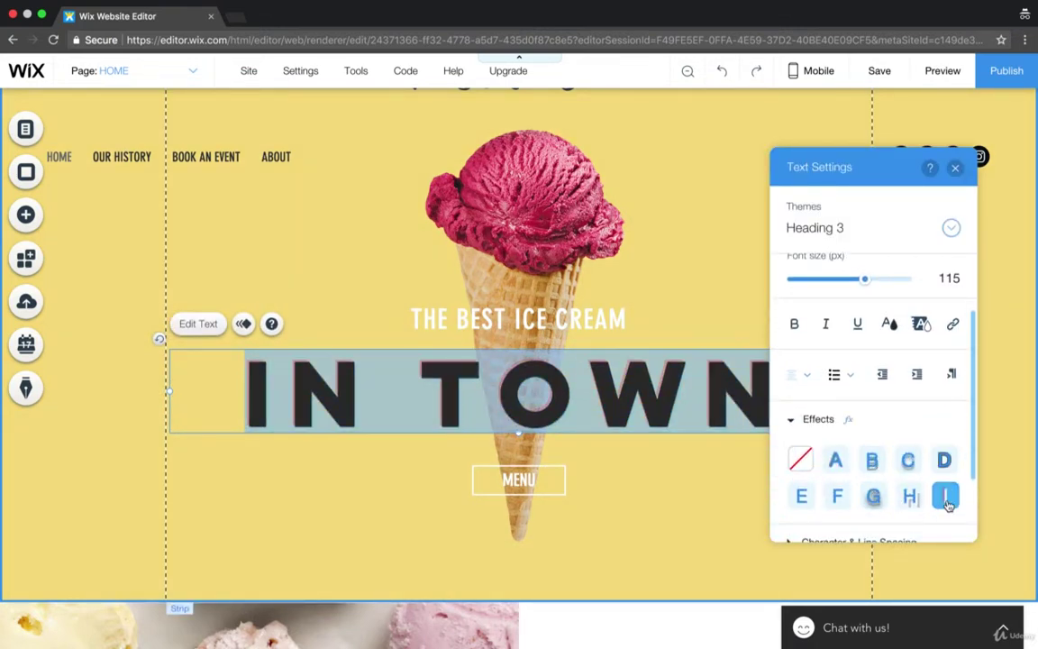
{"action": "left_click", "coordinate": [679, 494]}
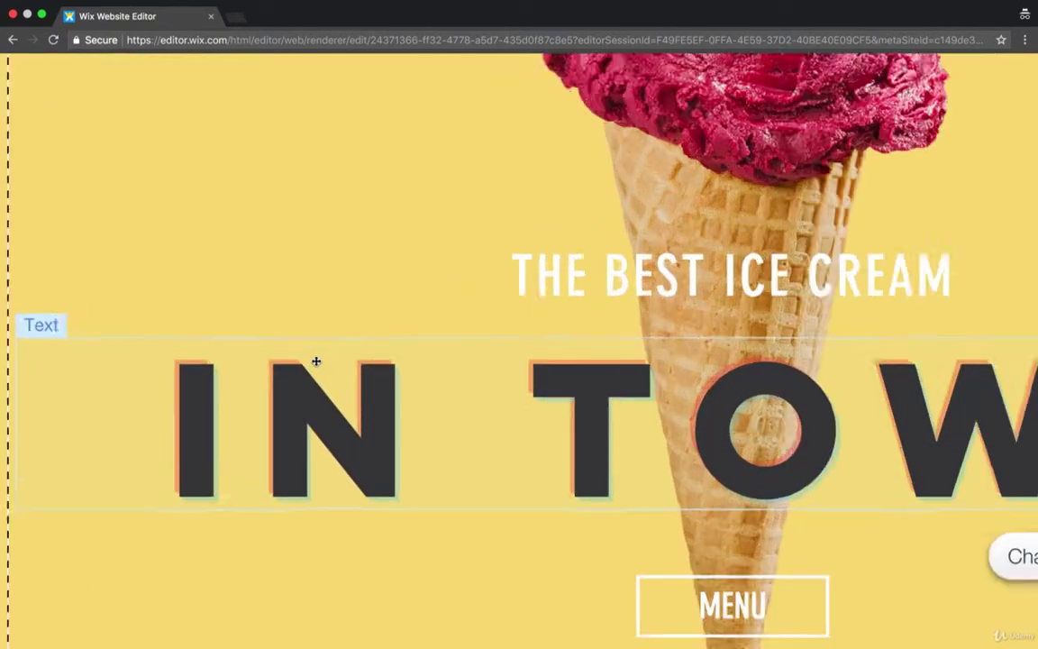
{"action": "scroll", "coordinate": [316, 360], "scroll_direction": "up", "scroll_amount": 3}
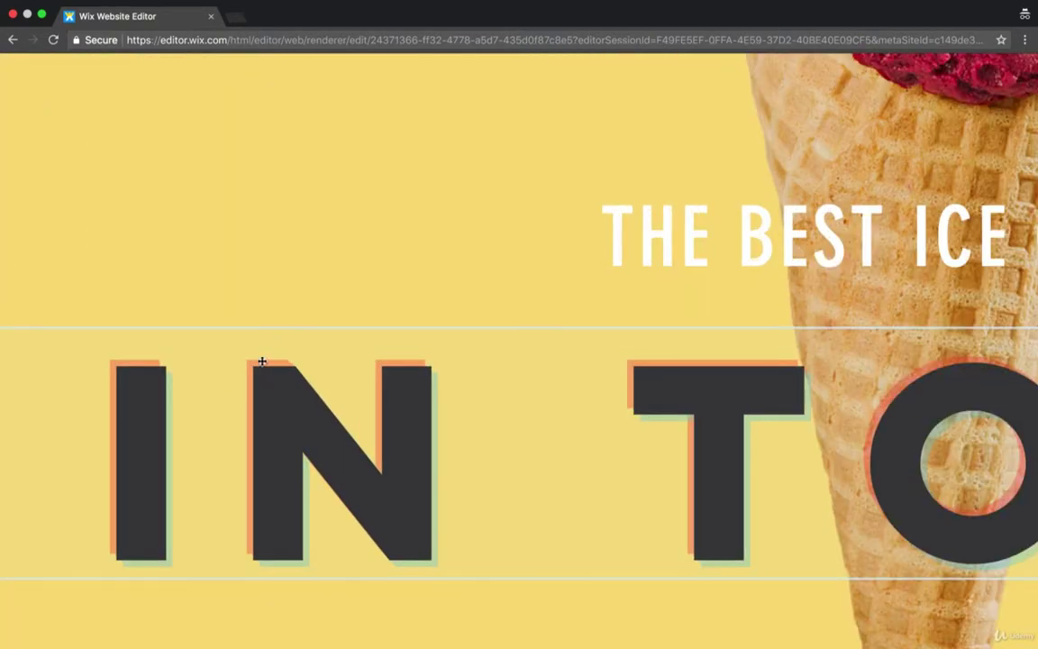
{"action": "scroll", "coordinate": [366, 387], "scroll_direction": "down", "scroll_amount": 5}
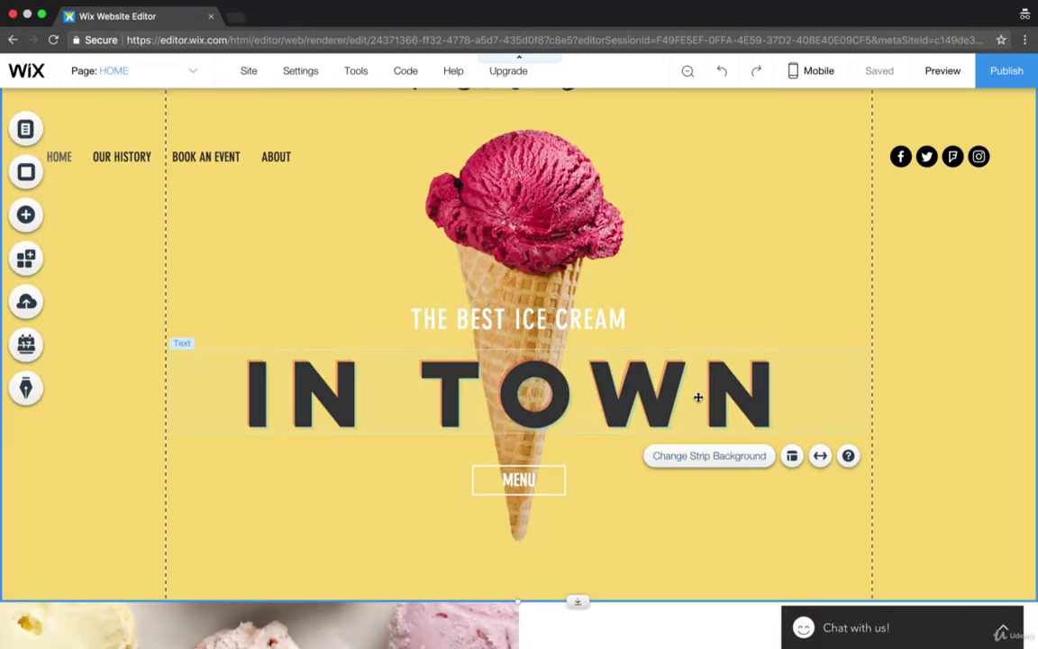
{"action": "scroll", "coordinate": [698, 397], "scroll_direction": "down", "scroll_amount": 20}
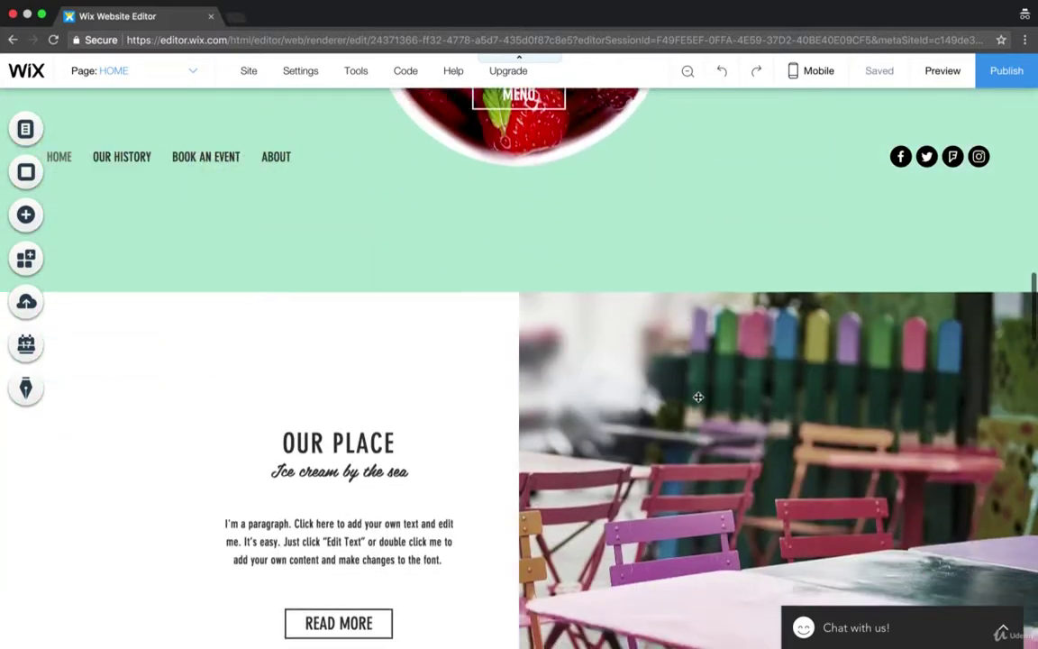
Apply effect C, a dark drop shadow, to the script 'The Best Ice Cream' title.
{"action": "scroll", "coordinate": [697, 396], "scroll_direction": "up", "scroll_amount": 20}
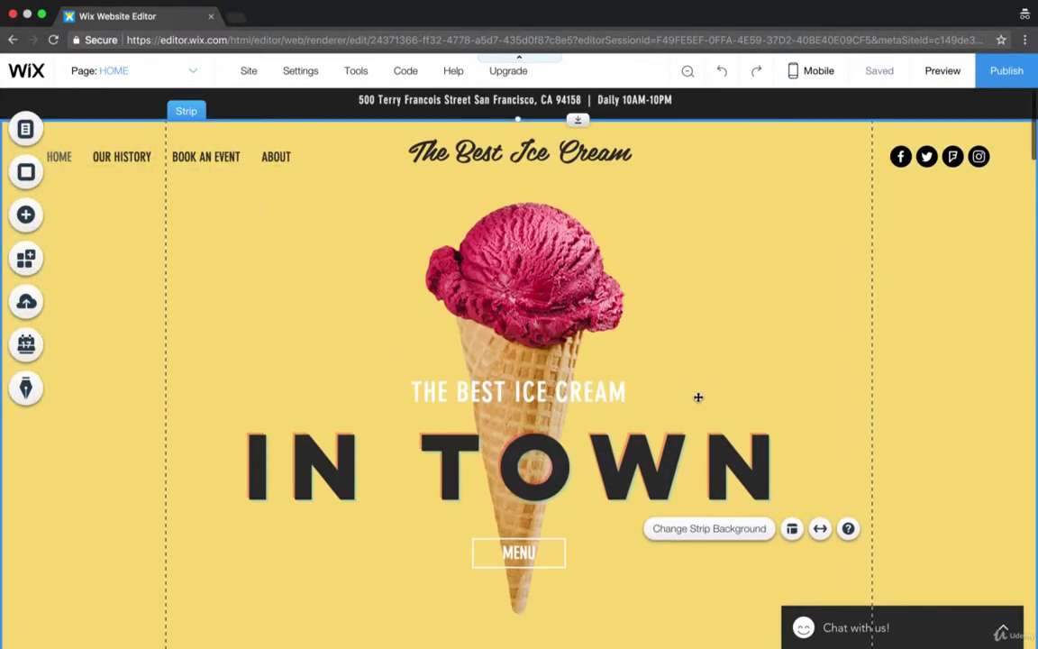
{"action": "left_click", "coordinate": [570, 171]}
{"action": "double_click", "coordinate": [570, 172]}
{"action": "scroll", "coordinate": [892, 487], "scroll_direction": "down", "scroll_amount": 3}
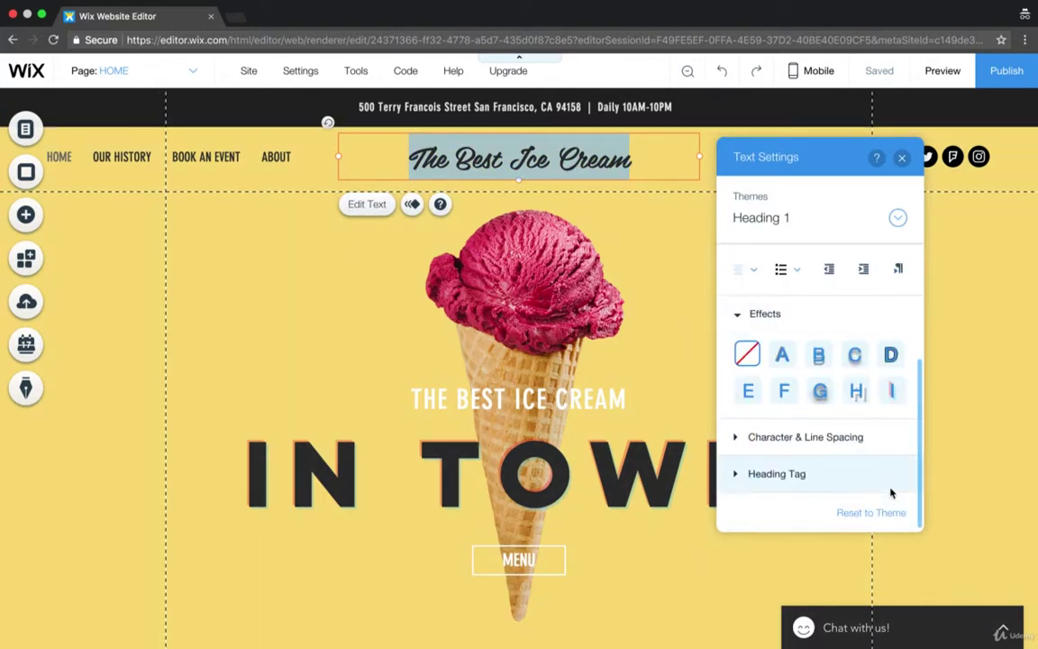
{"action": "left_click", "coordinate": [856, 356]}
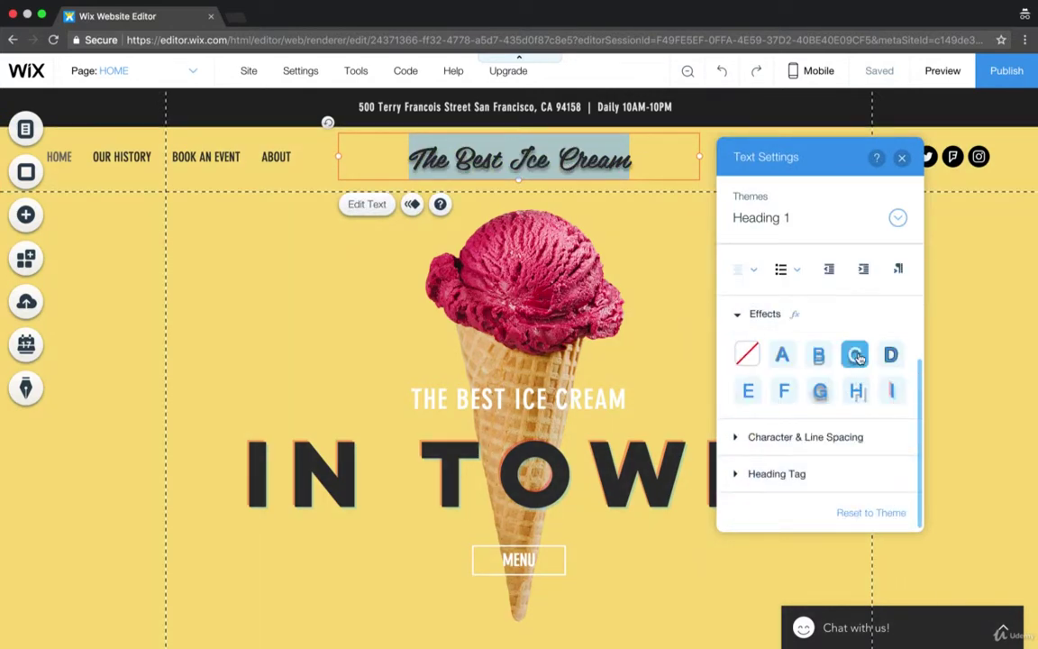
{"action": "left_click", "coordinate": [670, 305]}
{"action": "scroll", "coordinate": [666, 347], "scroll_direction": "down", "scroll_amount": 10}
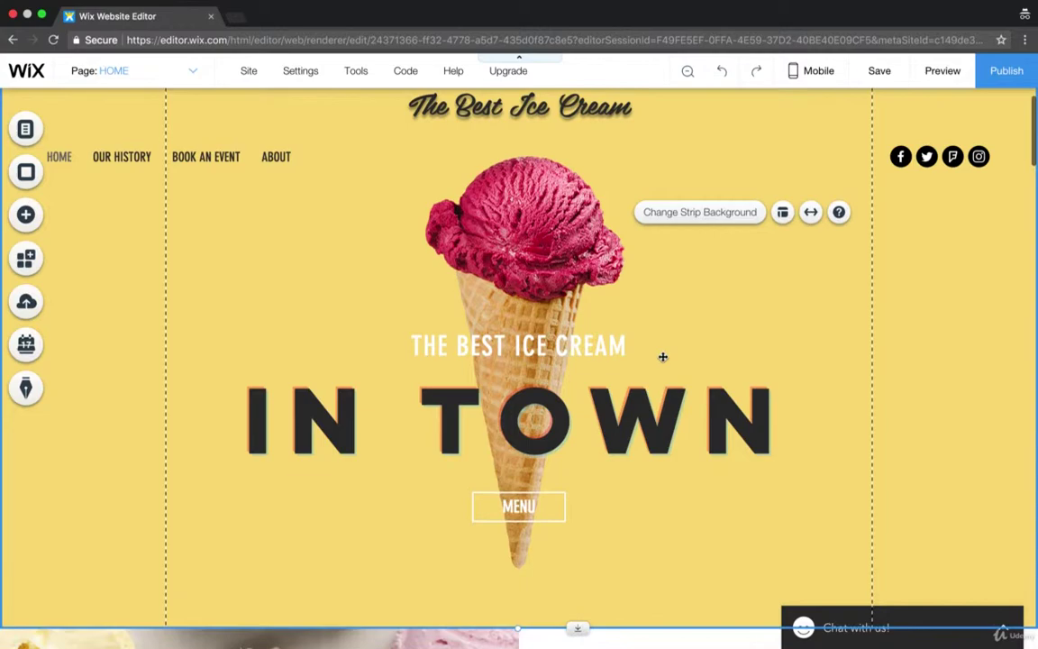
{"action": "scroll", "coordinate": [663, 361], "scroll_direction": "down", "scroll_amount": 10}
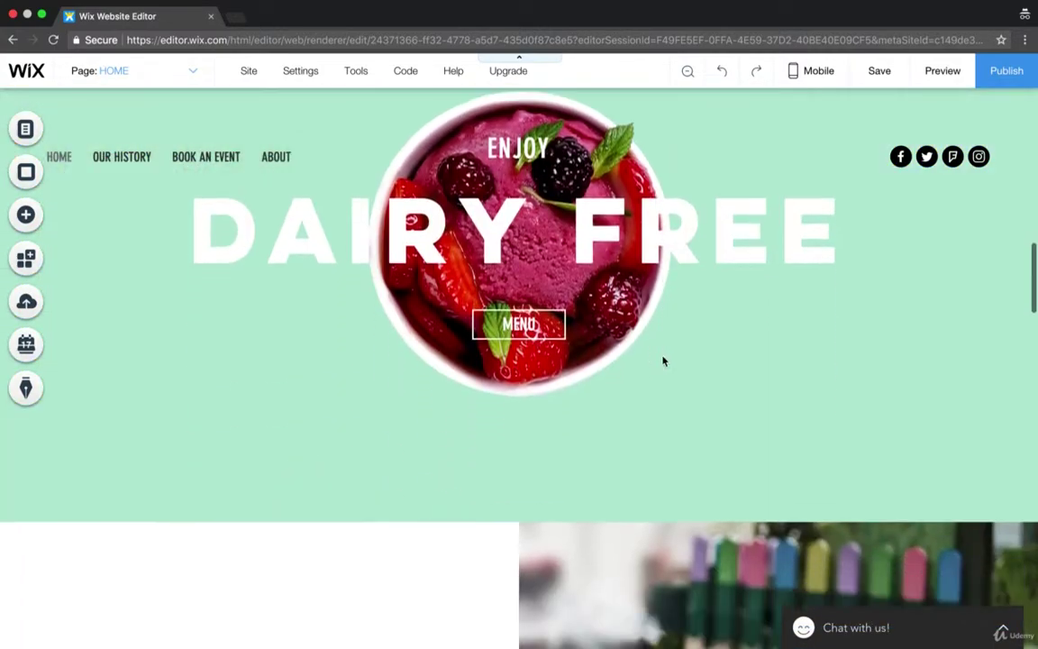
{"action": "scroll", "coordinate": [657, 232], "scroll_direction": "up", "scroll_amount": 20}
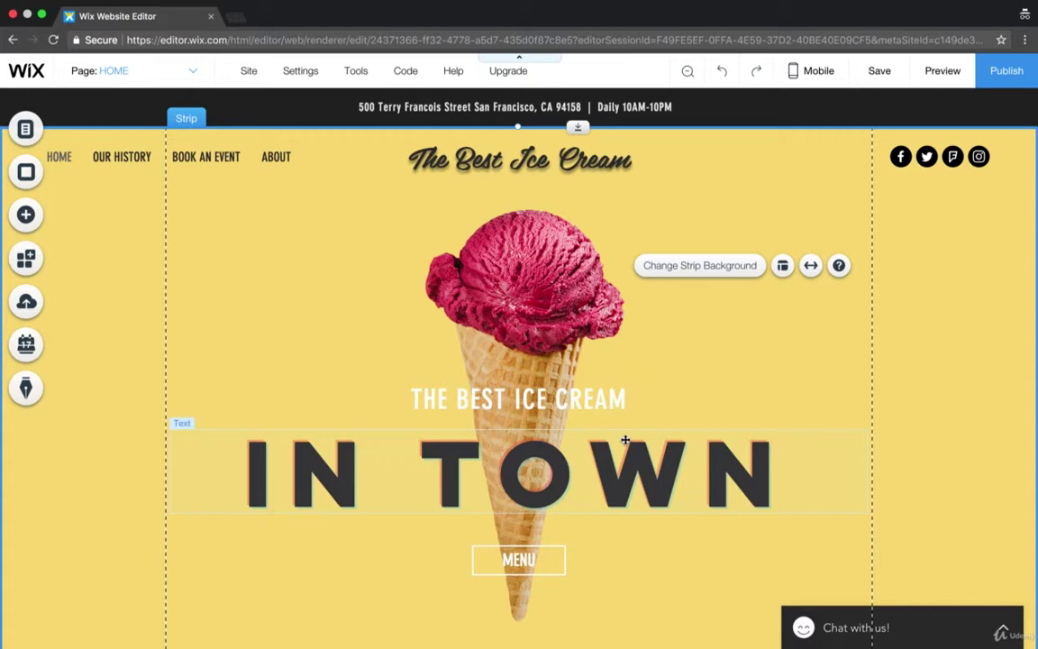
{"action": "scroll", "coordinate": [625, 440], "scroll_direction": "down", "scroll_amount": 10}
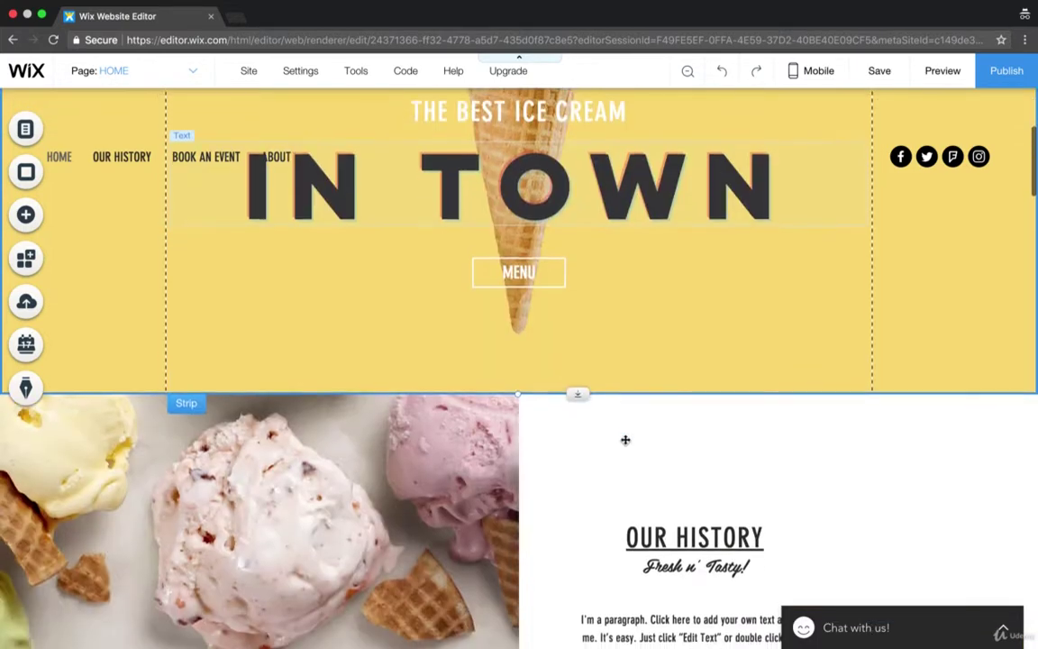
{"action": "scroll", "coordinate": [626, 440], "scroll_direction": "down", "scroll_amount": 10}
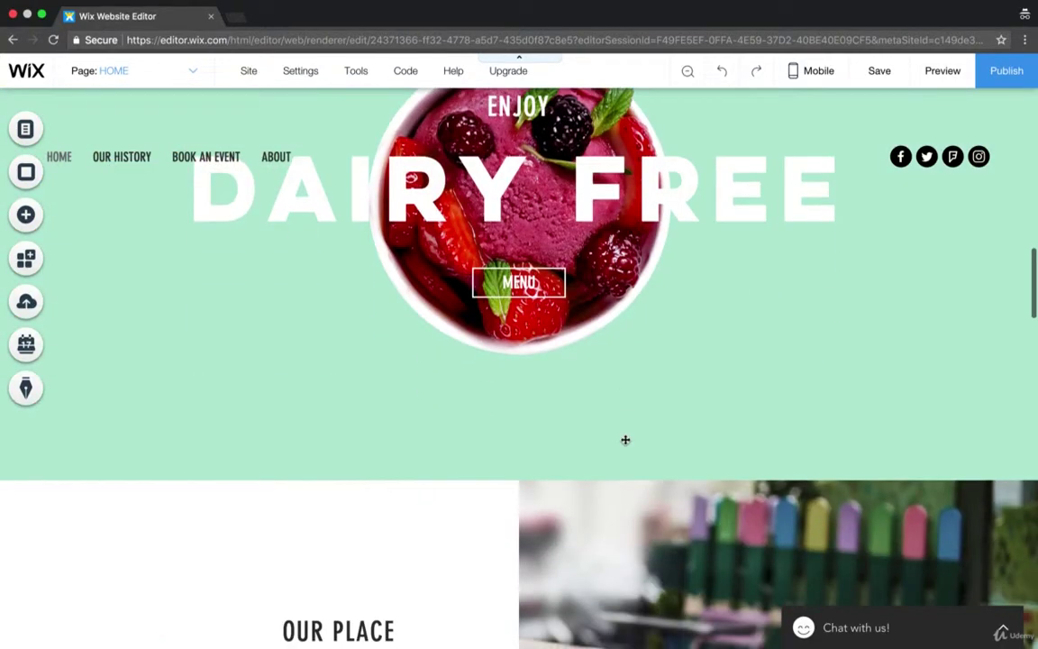
{"action": "scroll", "coordinate": [625, 440], "scroll_direction": "down", "scroll_amount": 10}
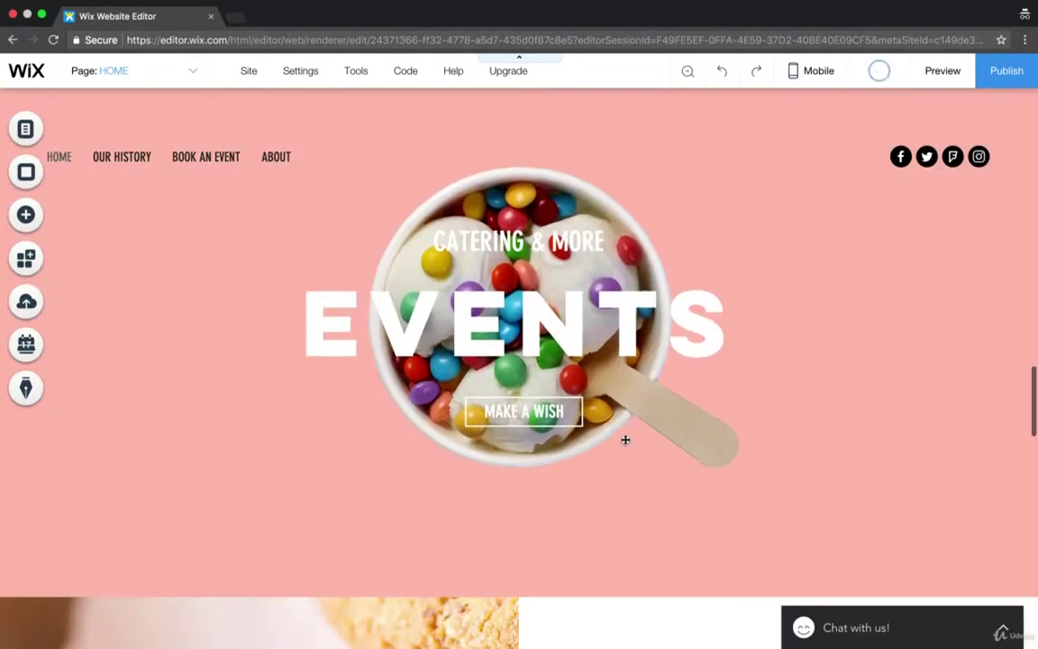
{"action": "scroll", "coordinate": [625, 440], "scroll_direction": "down", "scroll_amount": 10}
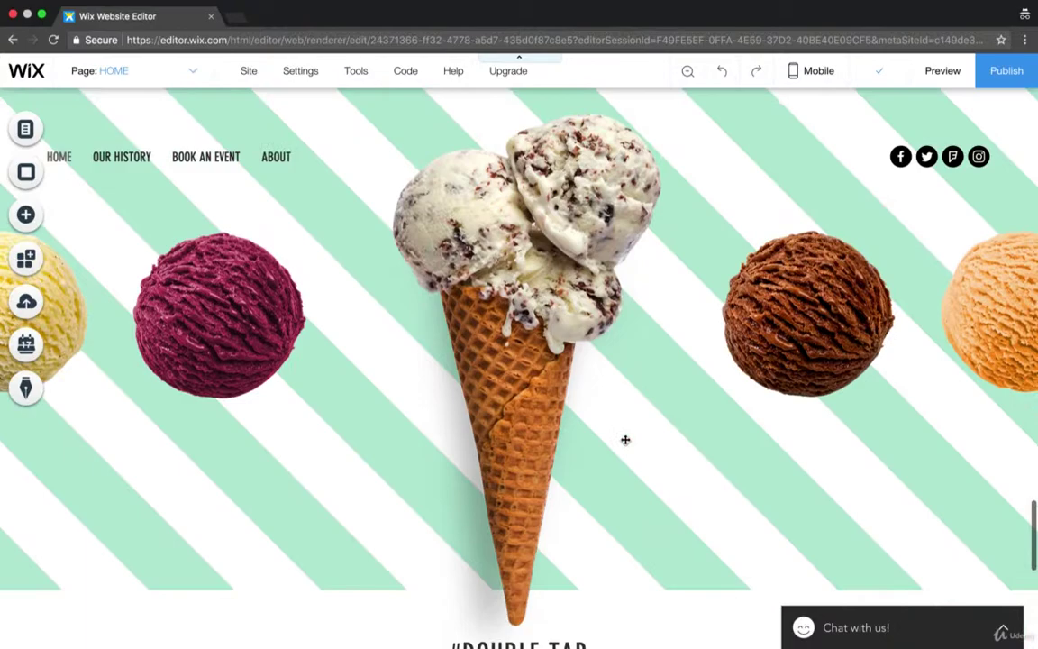
{"action": "scroll", "coordinate": [625, 440], "scroll_direction": "down", "scroll_amount": 5}
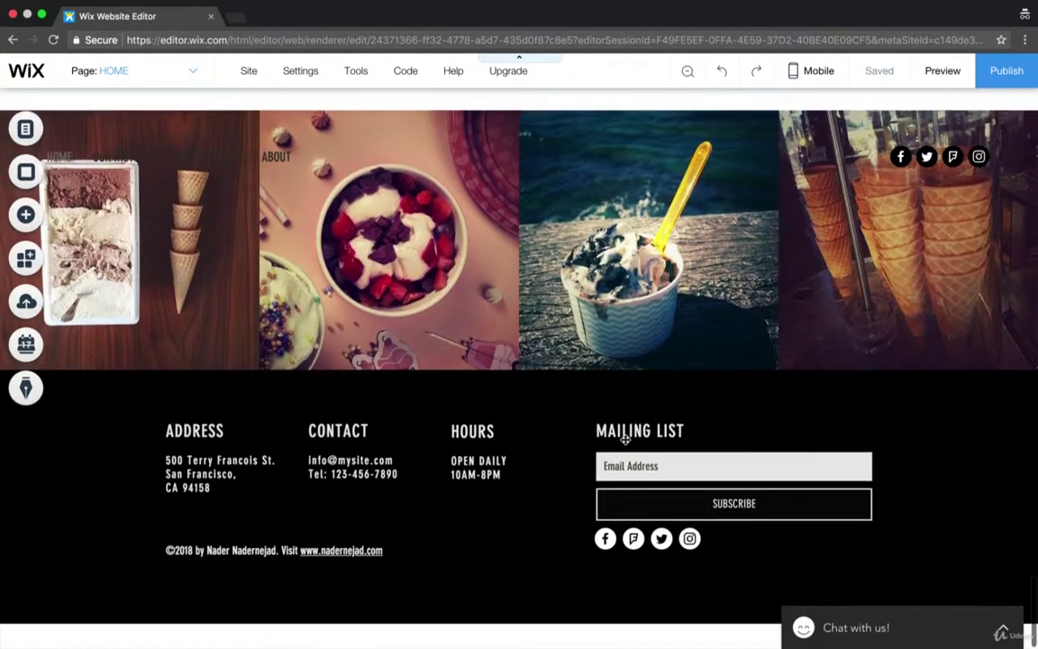
{"action": "scroll", "coordinate": [625, 440], "scroll_direction": "up", "scroll_amount": 15}
{"action": "scroll", "coordinate": [625, 439], "scroll_direction": "up", "scroll_amount": 15}
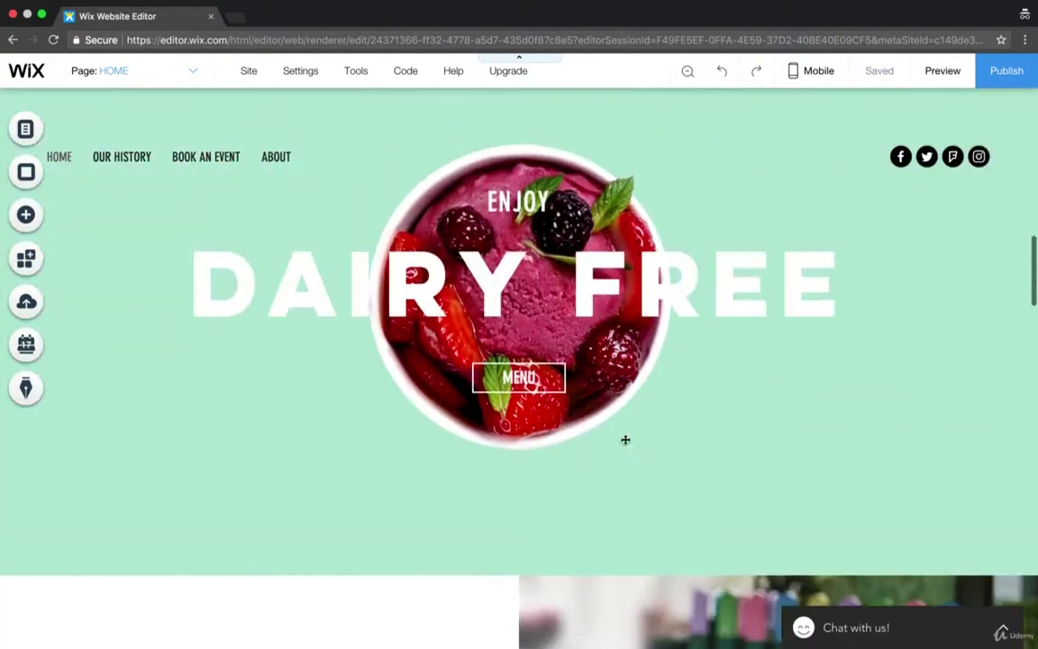
{"action": "scroll", "coordinate": [626, 440], "scroll_direction": "up", "scroll_amount": 1}
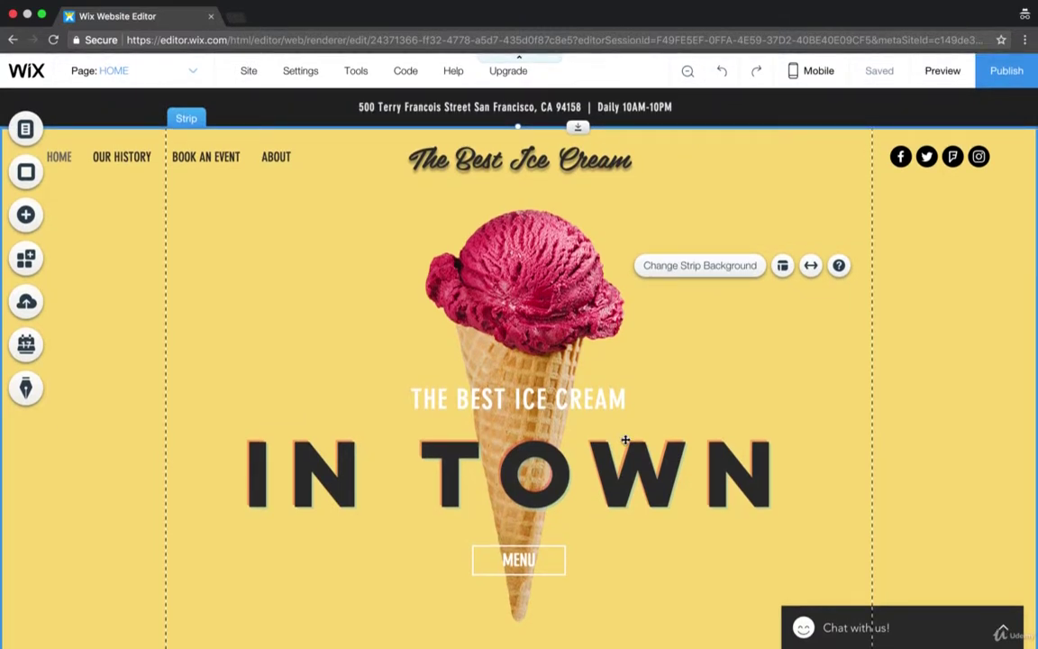
{"action": "mouse_move", "coordinate": [785, 5]}
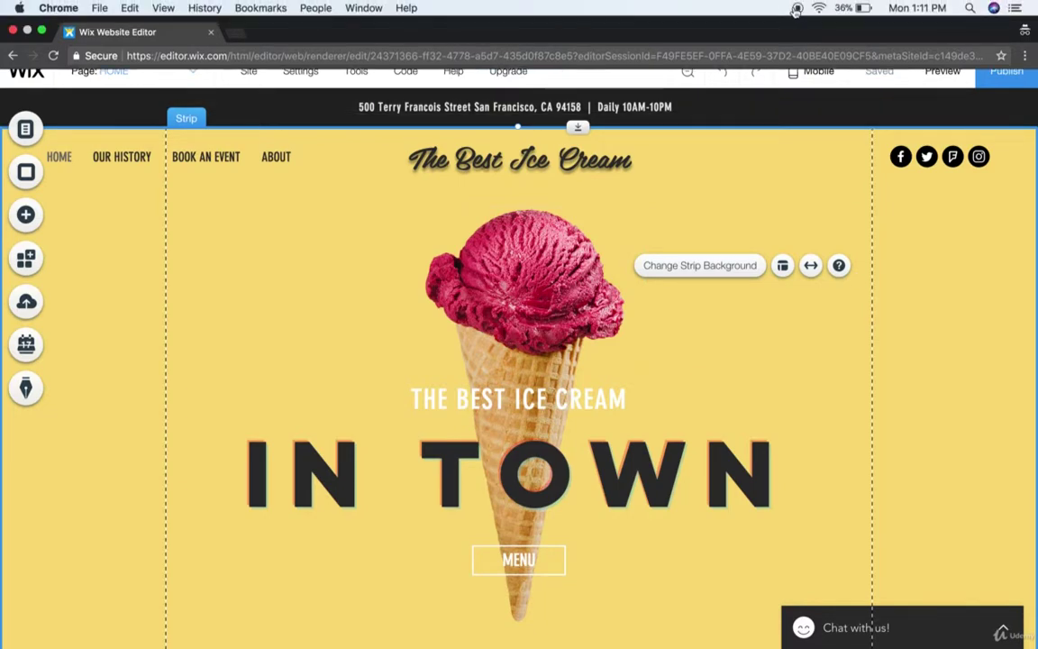